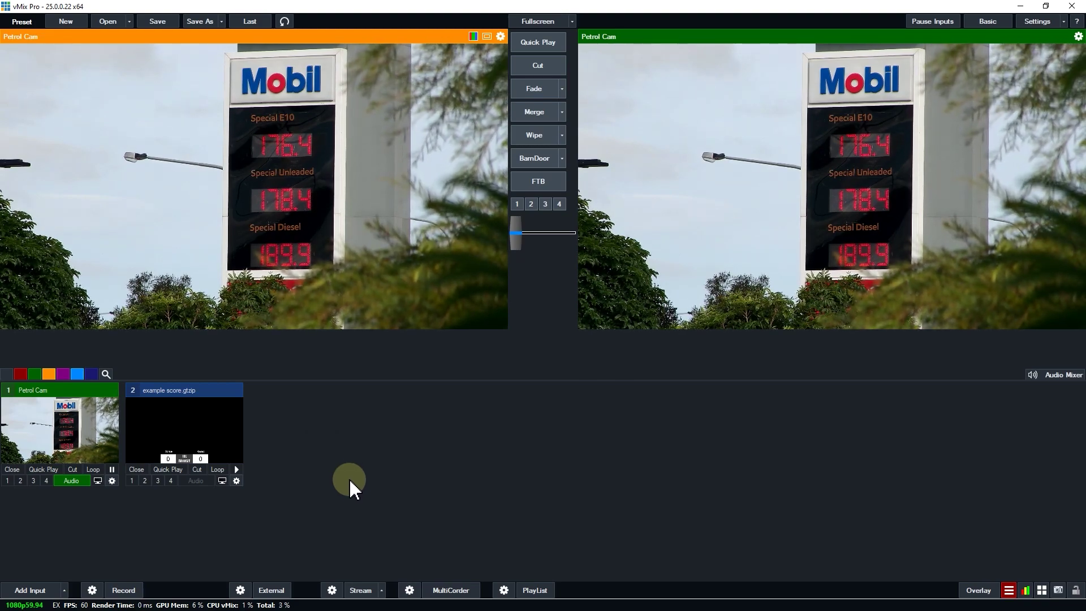
Overlay the example score title (Home 0, Away 0, THE BIG GAME) on the Petrol Cam output
{"action": "left_click", "coordinate": [132, 481]}
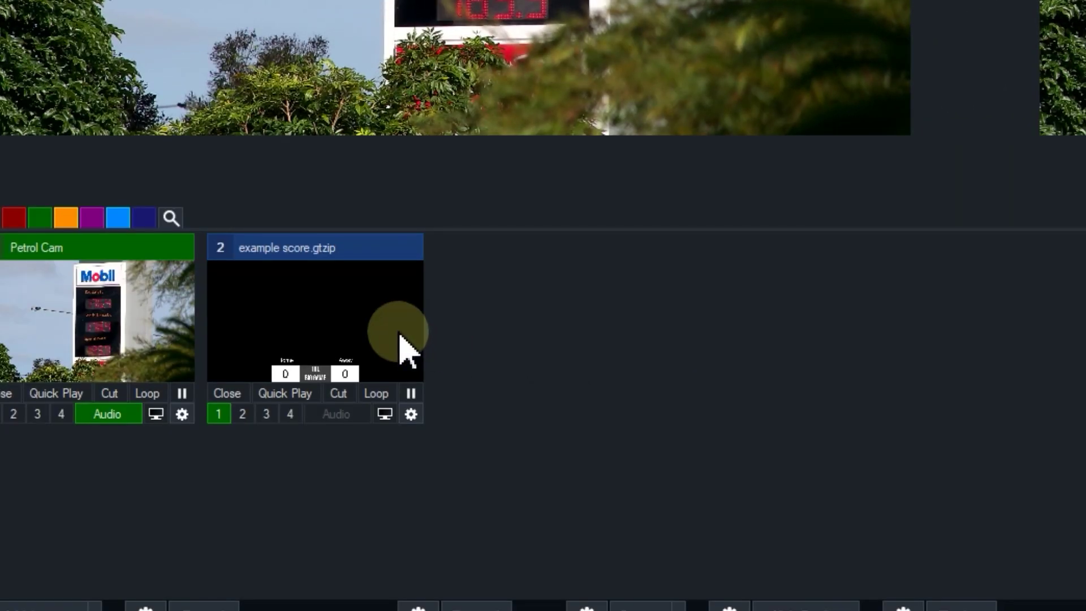
In the scoreboard's Title Editor, set the Away colour to red #FF0000
{"action": "right_click", "coordinate": [198, 338]}
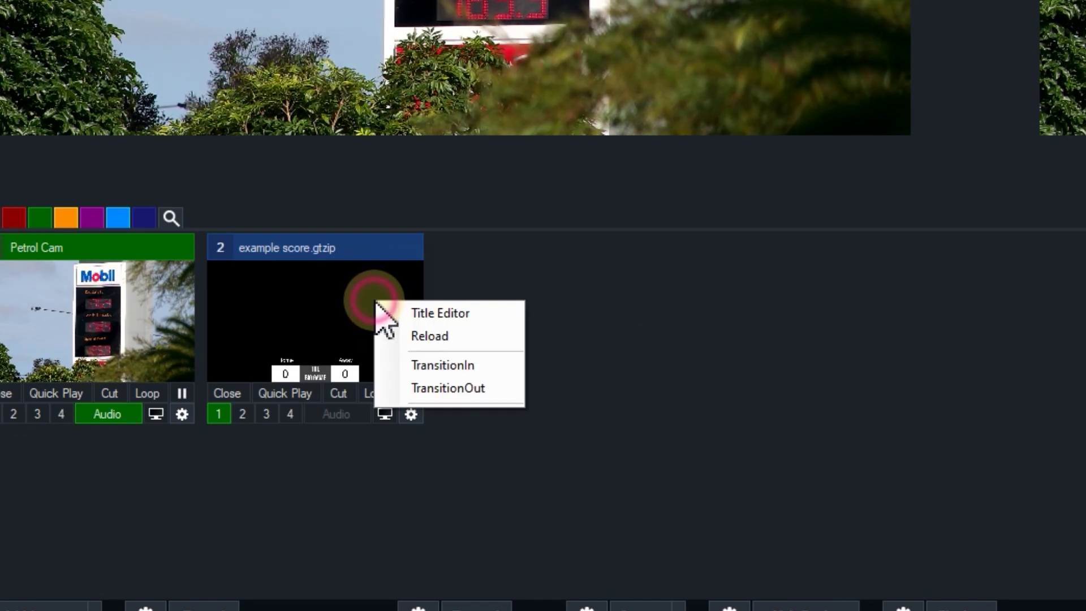
{"action": "left_click", "coordinate": [499, 315]}
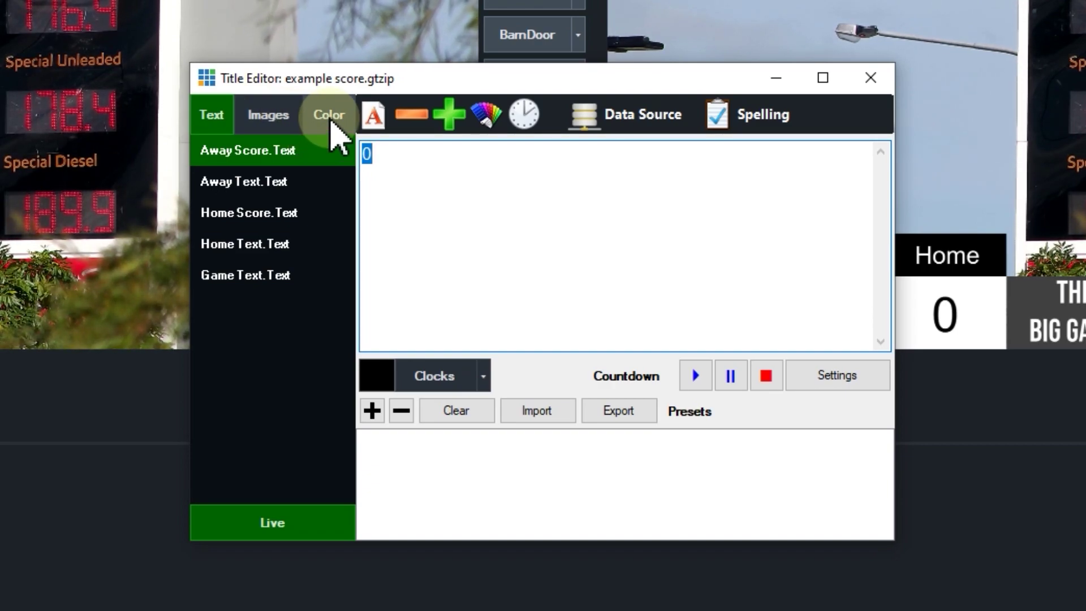
{"action": "left_click", "coordinate": [329, 115]}
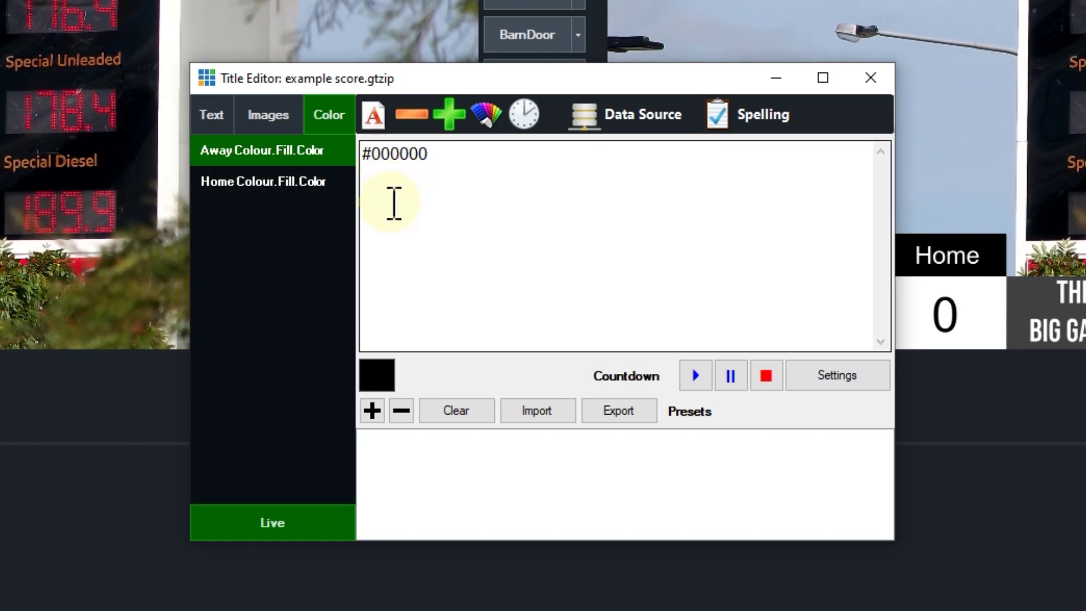
{"action": "left_click", "coordinate": [376, 375]}
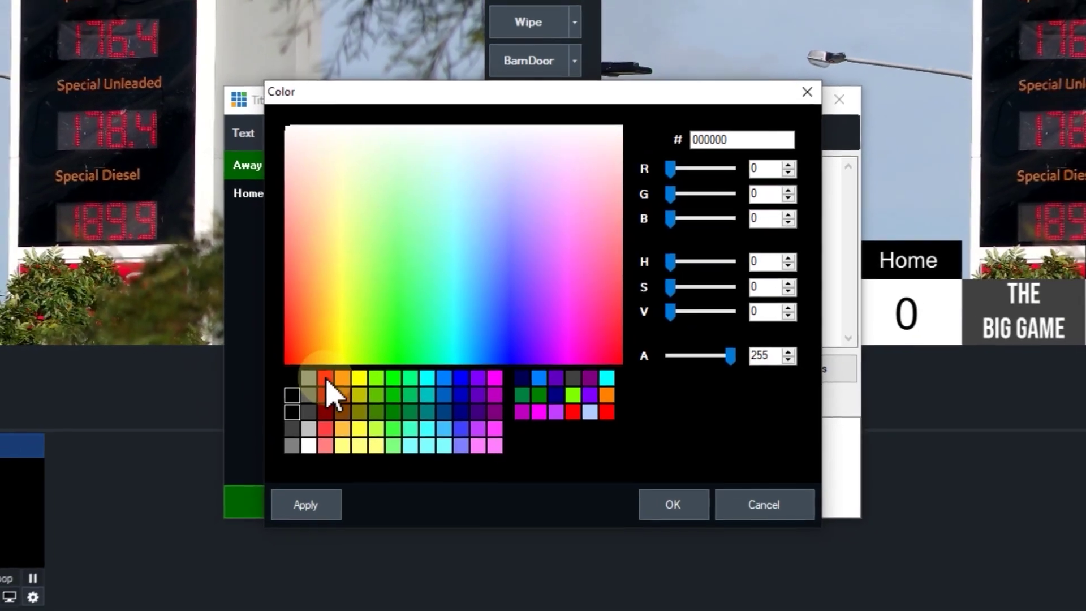
{"action": "left_click", "coordinate": [302, 385]}
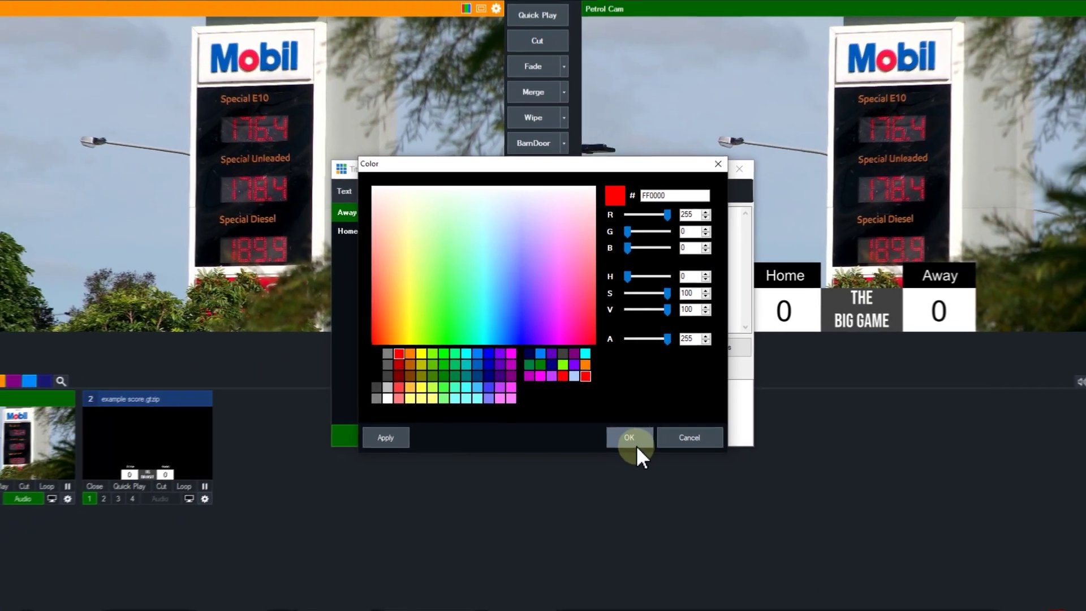
{"action": "left_click", "coordinate": [637, 446]}
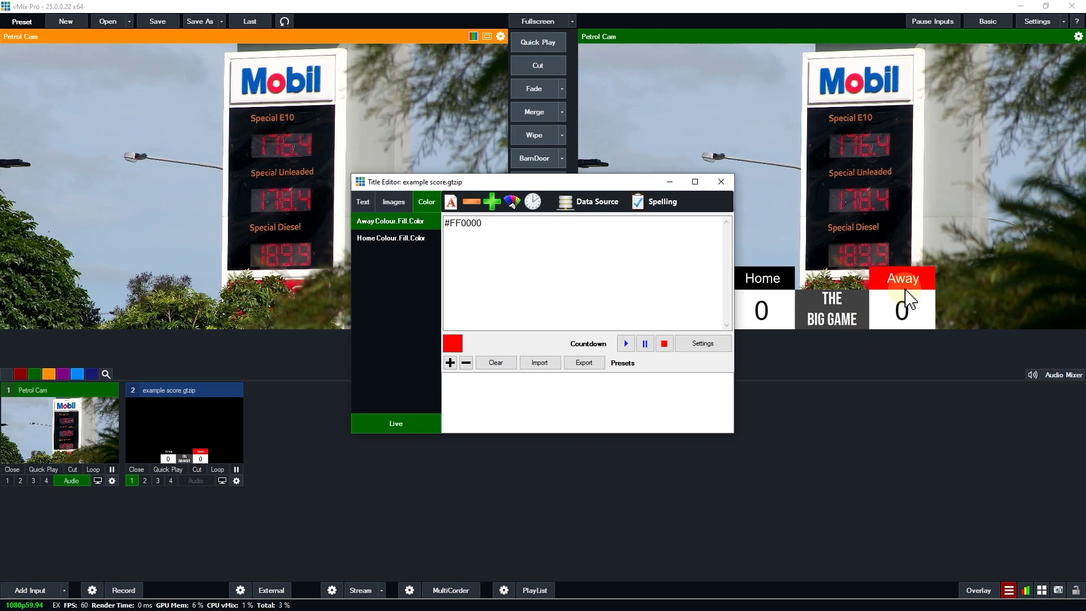
Set the Home colour to green #00BF60 and close the Title Editor
{"action": "left_click", "coordinate": [388, 240]}
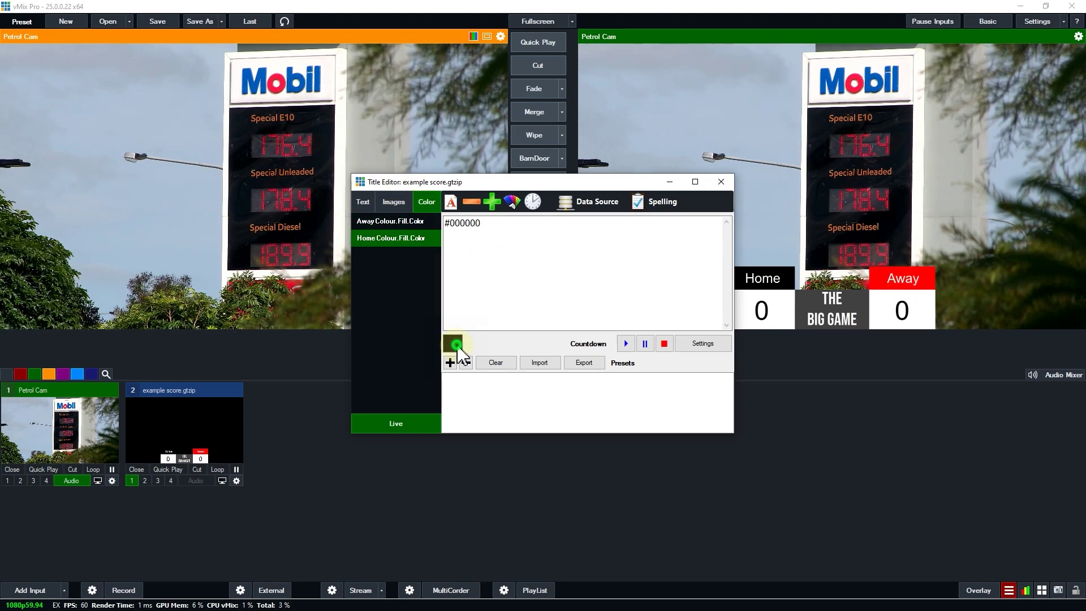
{"action": "left_click", "coordinate": [452, 344]}
{"action": "left_click", "coordinate": [464, 359]}
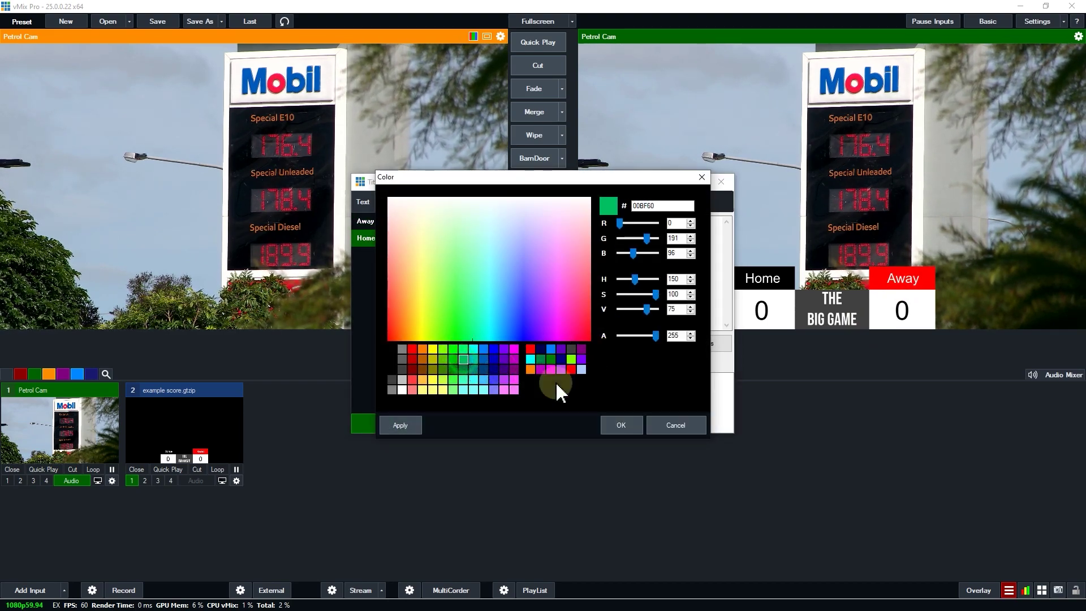
{"action": "left_click", "coordinate": [643, 433]}
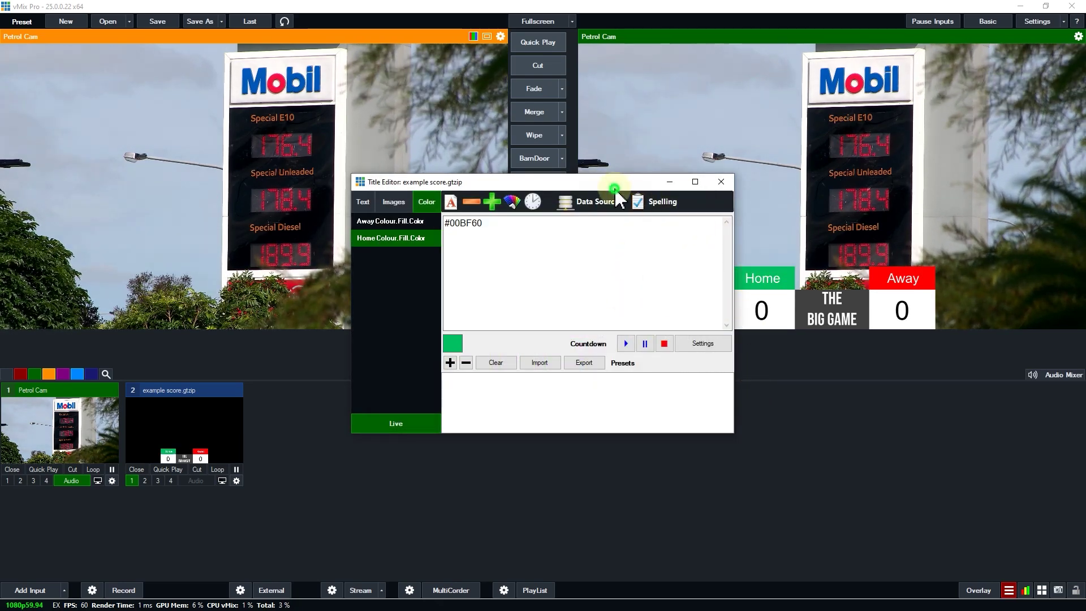
{"action": "left_click_drag", "start_coordinate": [616, 184], "coordinate": [516, 160]}
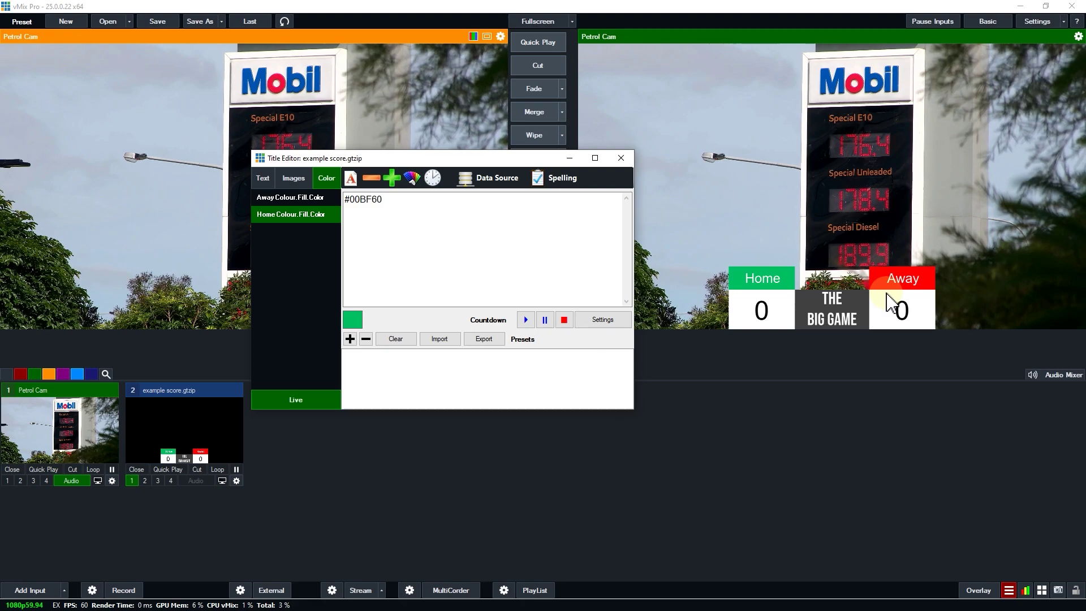
{"action": "left_click", "coordinate": [622, 161]}
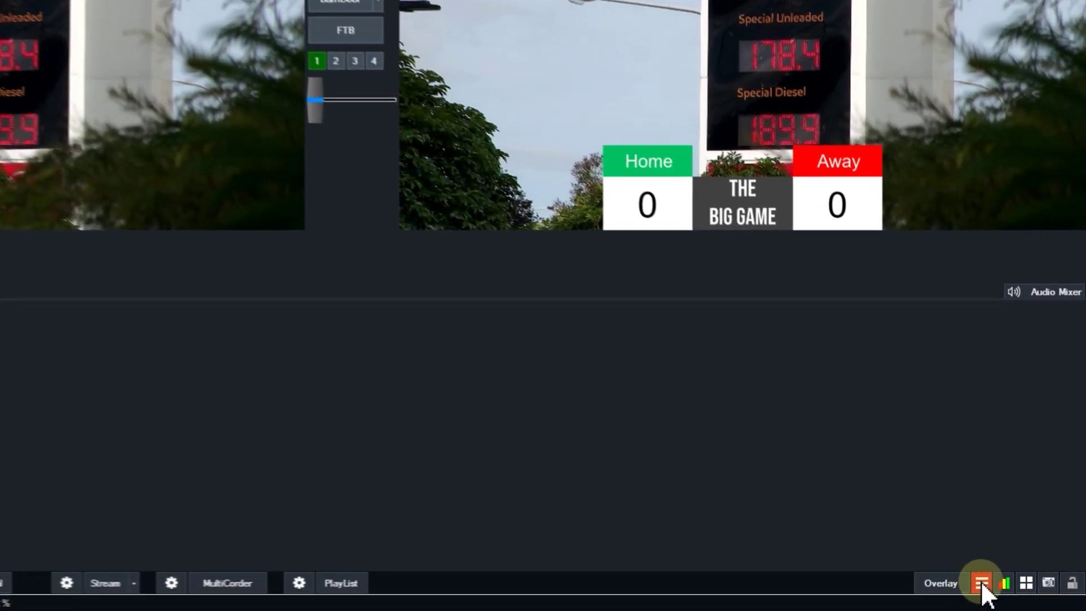
Launch GT Title Designer from vMix's tools menu to get a blank untitled canvas
{"action": "left_click", "coordinate": [982, 584]}
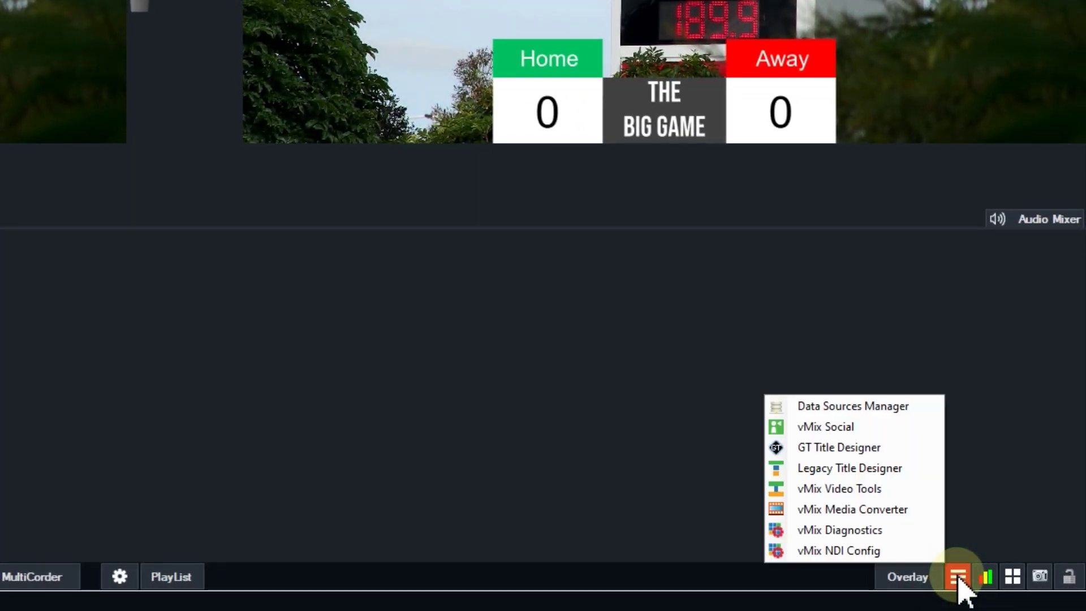
{"action": "left_click", "coordinate": [898, 447]}
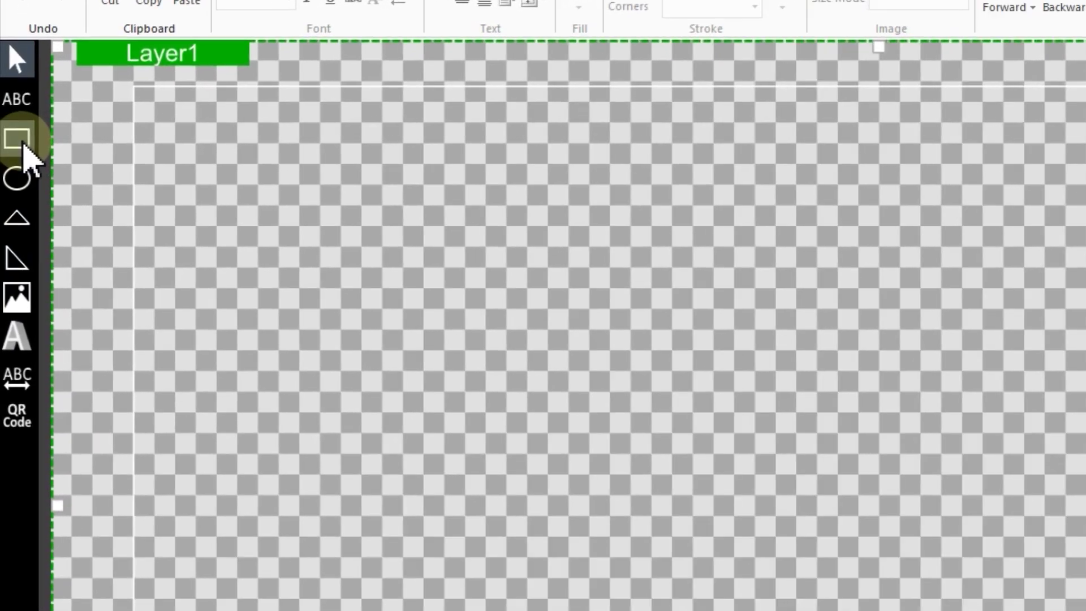
Draw a red rectangle near the bottom of the canvas, aligned to the centre guide
{"action": "left_click", "coordinate": [26, 152]}
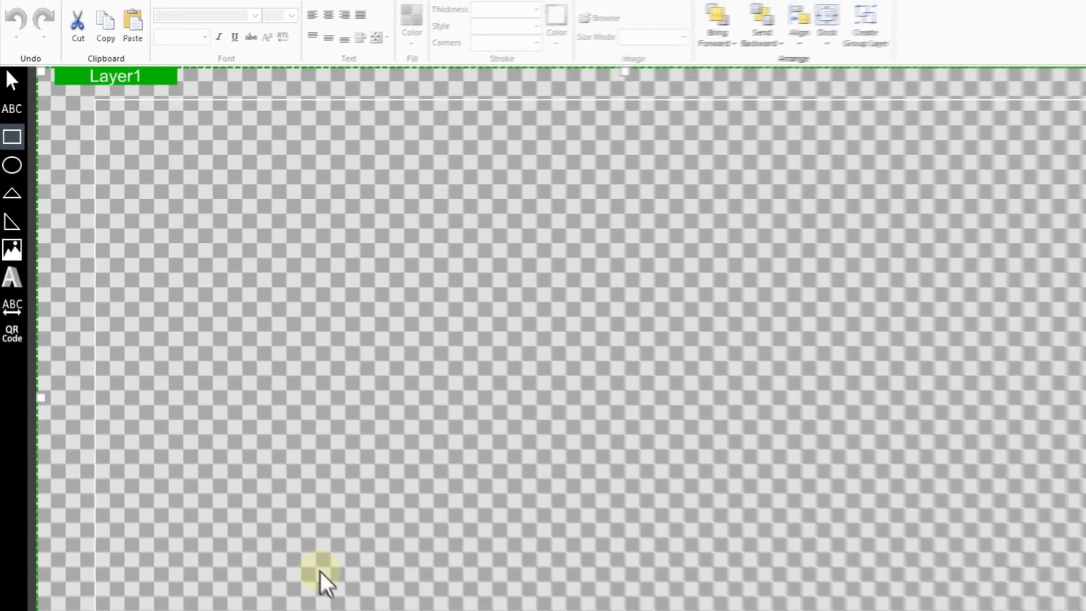
{"action": "mouse_move", "coordinate": [193, 437]}
{"action": "left_mouse_down"}
{"action": "mouse_move", "coordinate": [218, 453]}
{"action": "mouse_move", "coordinate": [772, 525]}
{"action": "mouse_move", "coordinate": [767, 565]}
{"action": "mouse_move", "coordinate": [769, 556]}
{"action": "left_mouse_up"}
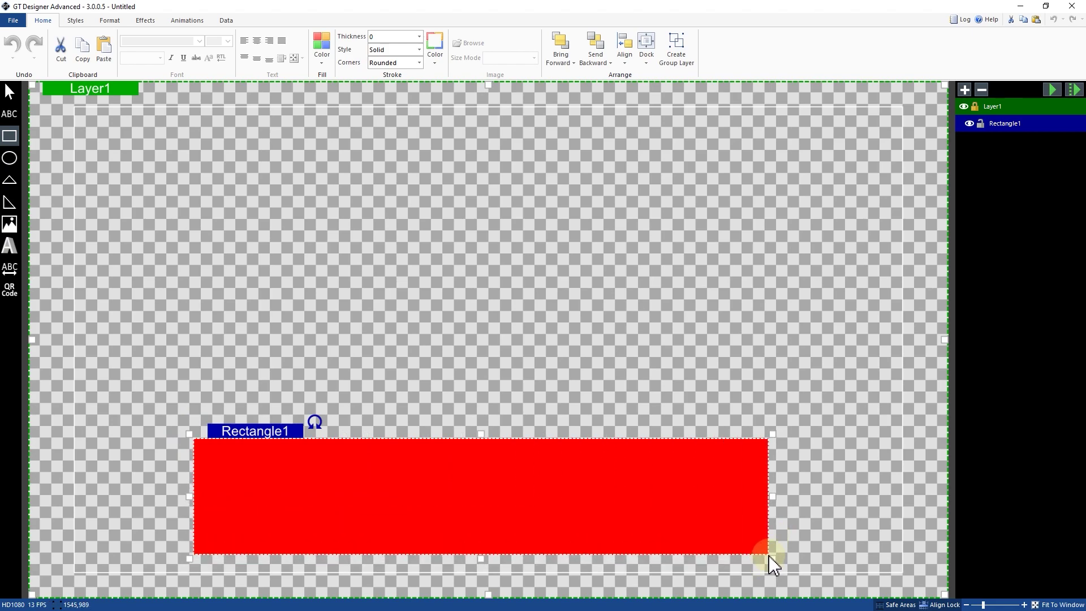
{"action": "left_click_drag", "start_coordinate": [665, 486], "coordinate": [674, 503]}
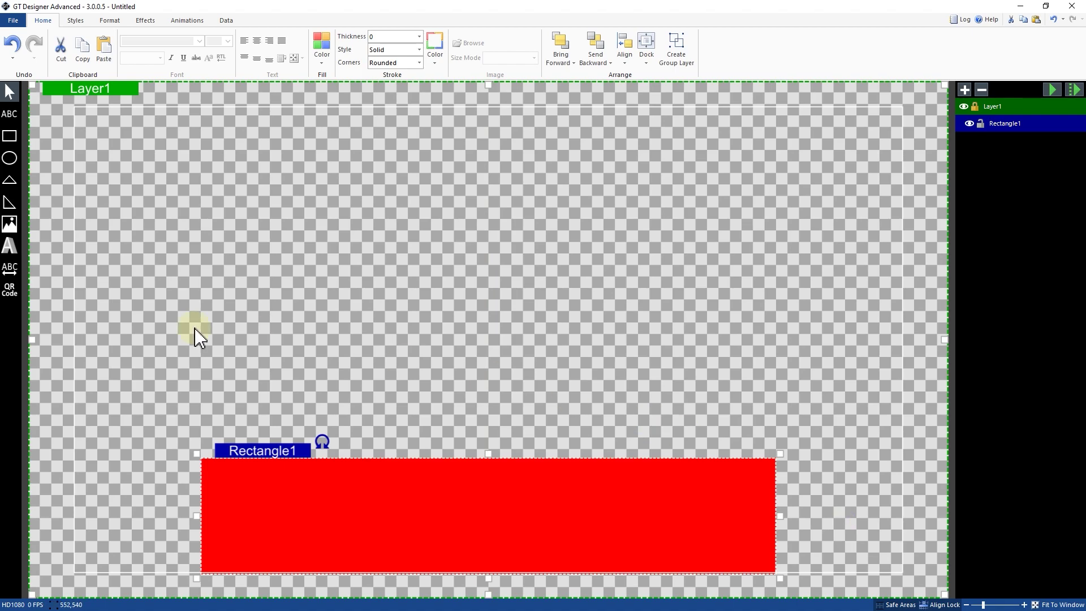
Add a text box inside the rectangle in white Bebas Neue, size 120
{"action": "left_click", "coordinate": [9, 114]}
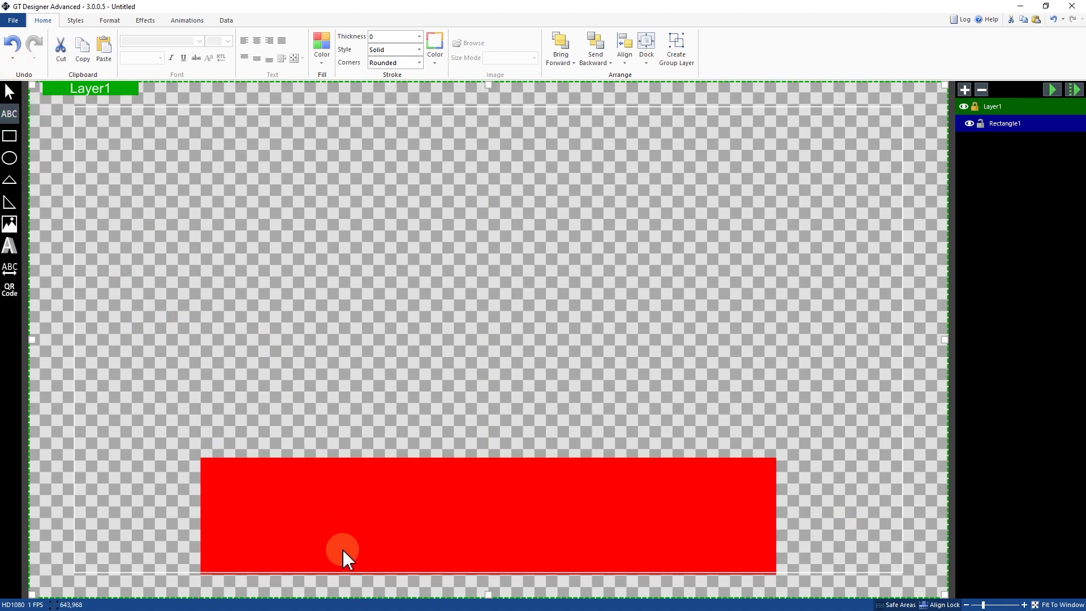
{"action": "left_click_drag", "start_coordinate": [313, 484], "coordinate": [686, 566]}
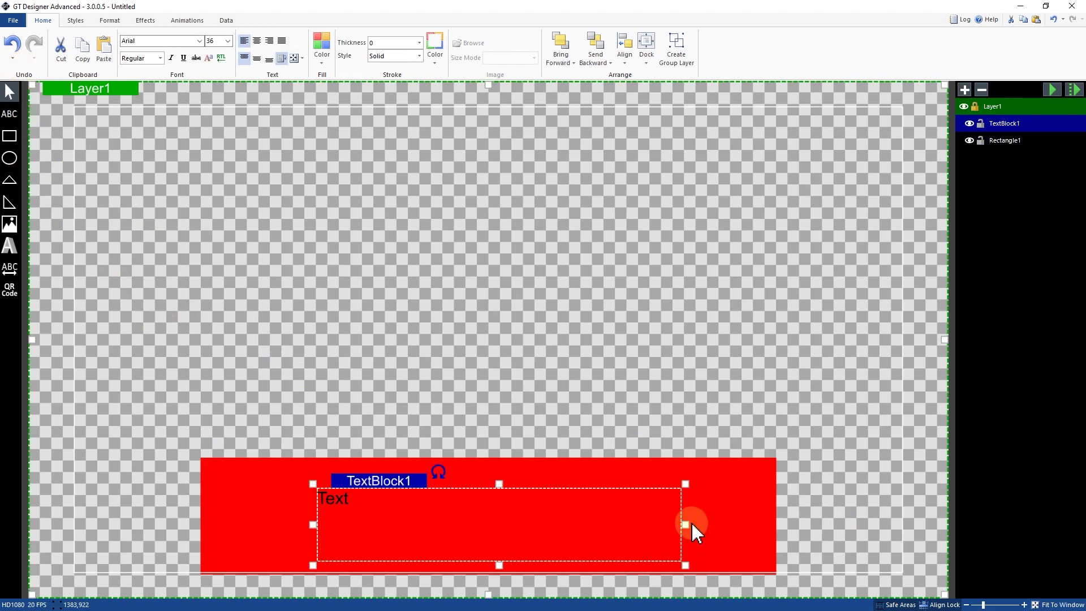
{"action": "left_click", "coordinate": [199, 41]}
{"action": "left_click", "coordinate": [173, 255]}
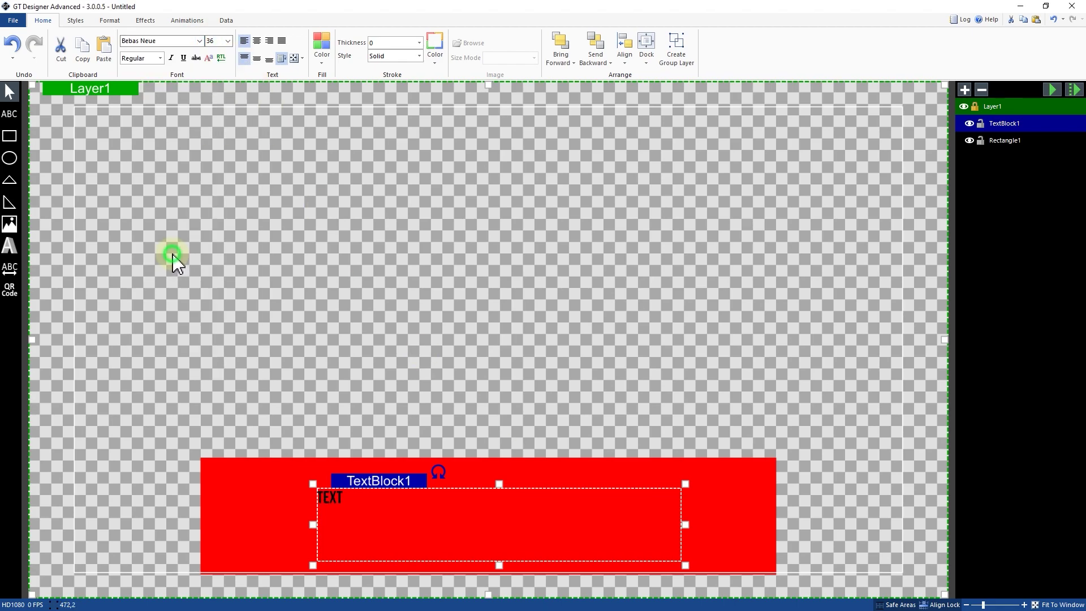
{"action": "left_click", "coordinate": [228, 41]}
{"action": "left_click", "coordinate": [223, 200]}
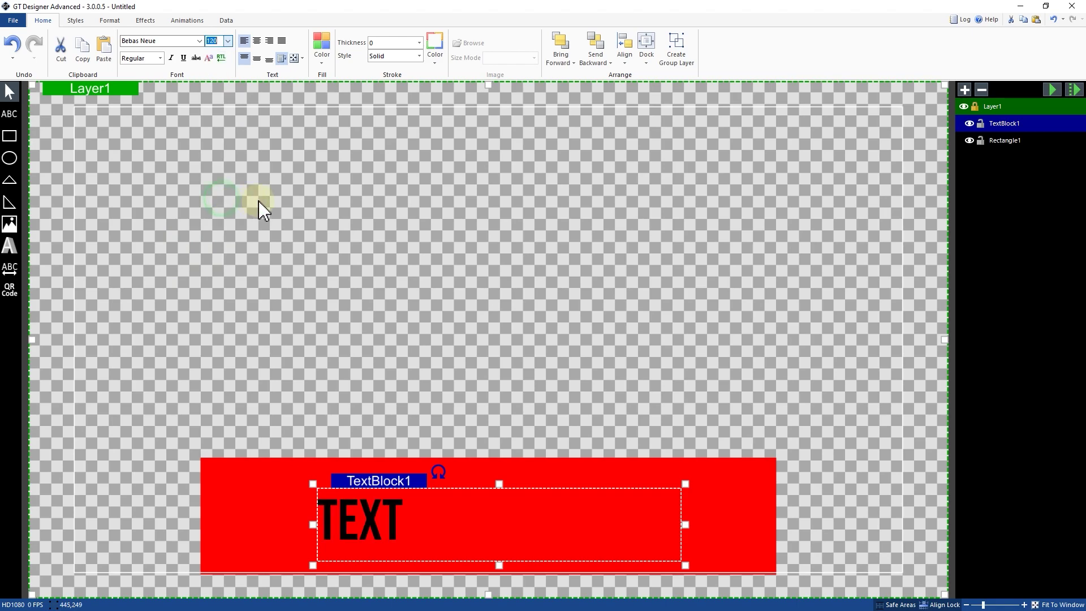
{"action": "left_click", "coordinate": [322, 56]}
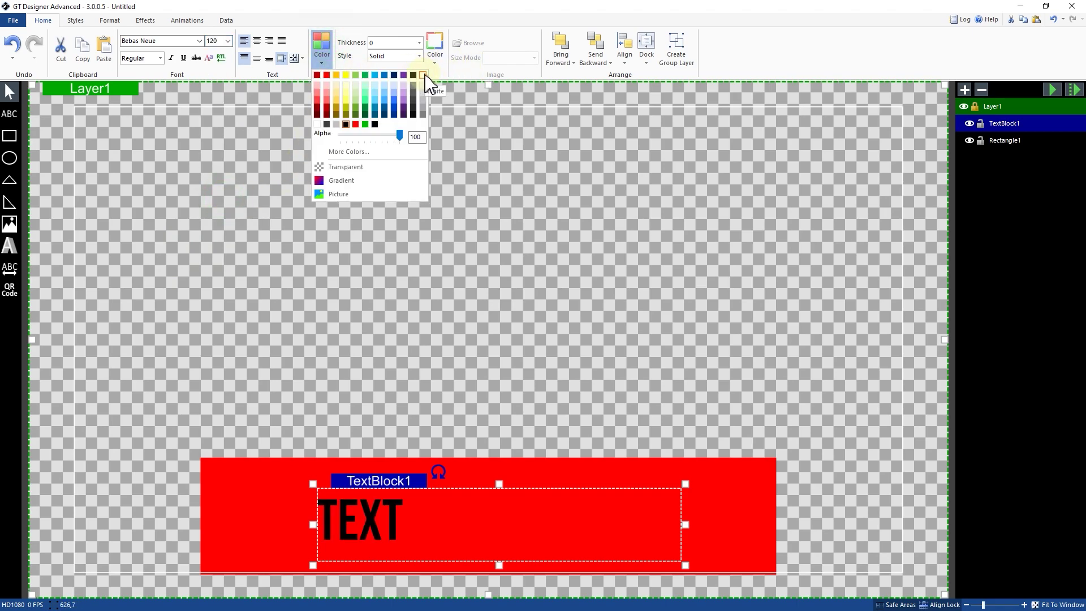
{"action": "left_click", "coordinate": [423, 75]}
Centre the text box horizontally in the rectangle, centre-align TEXT, and place it on the guide
{"action": "right_click", "coordinate": [494, 529]}
{"action": "mouse_move", "coordinate": [523, 538]}
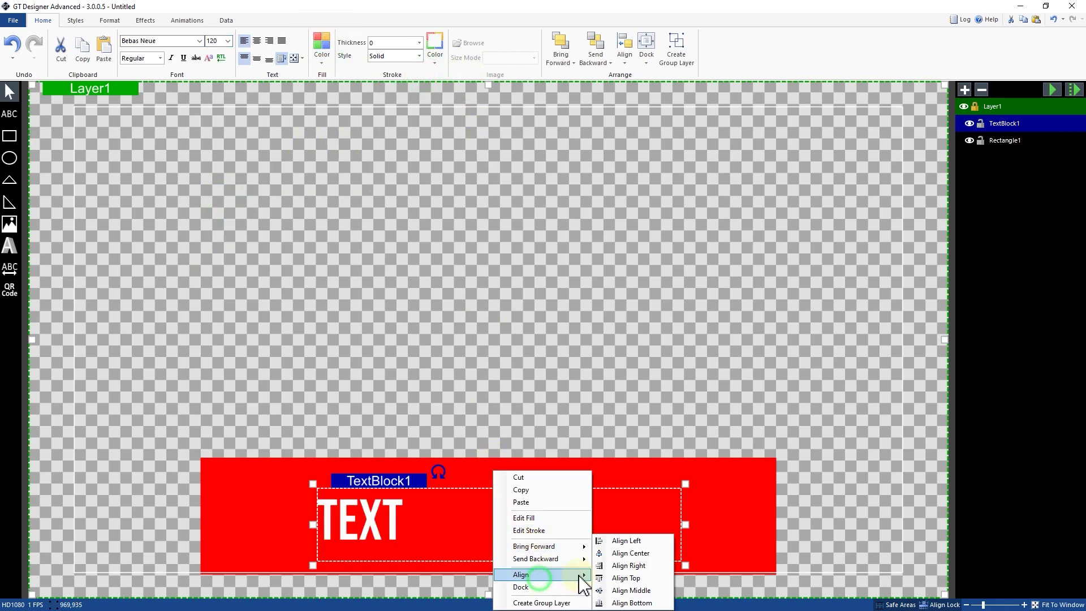
{"action": "left_click", "coordinate": [635, 553]}
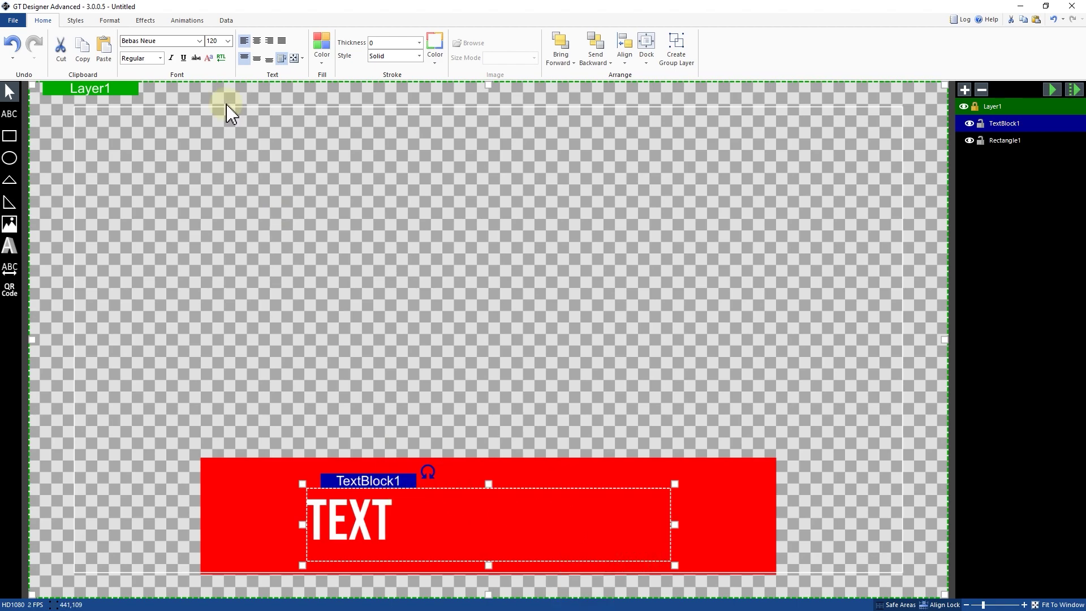
{"action": "left_click", "coordinate": [256, 40]}
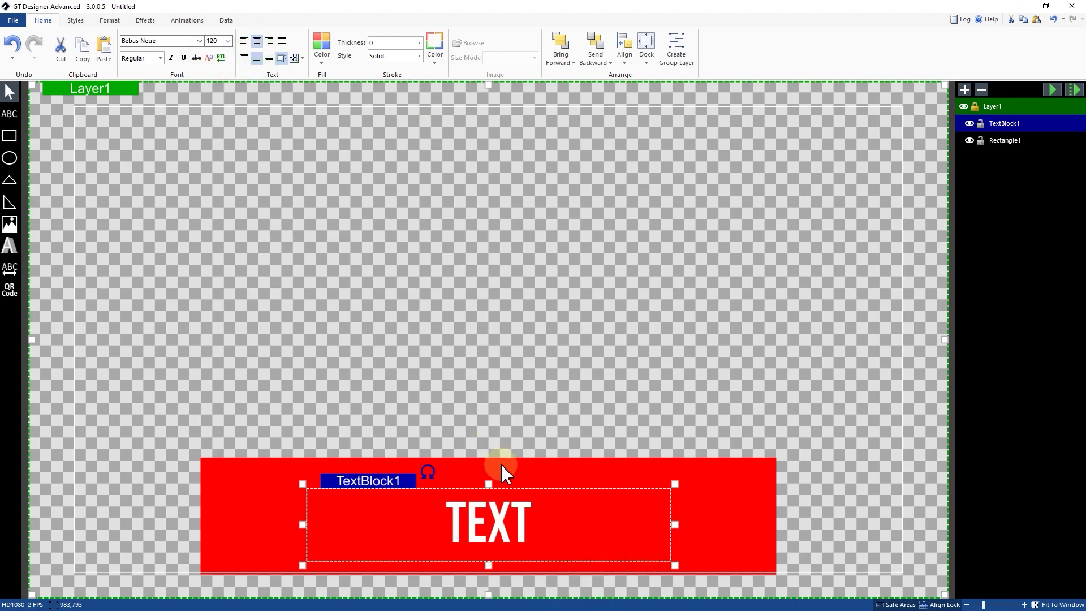
{"action": "right_click", "coordinate": [406, 480]}
{"action": "left_click_drag", "start_coordinate": [405, 476], "coordinate": [406, 469]}
{"action": "left_click", "coordinate": [589, 383]}
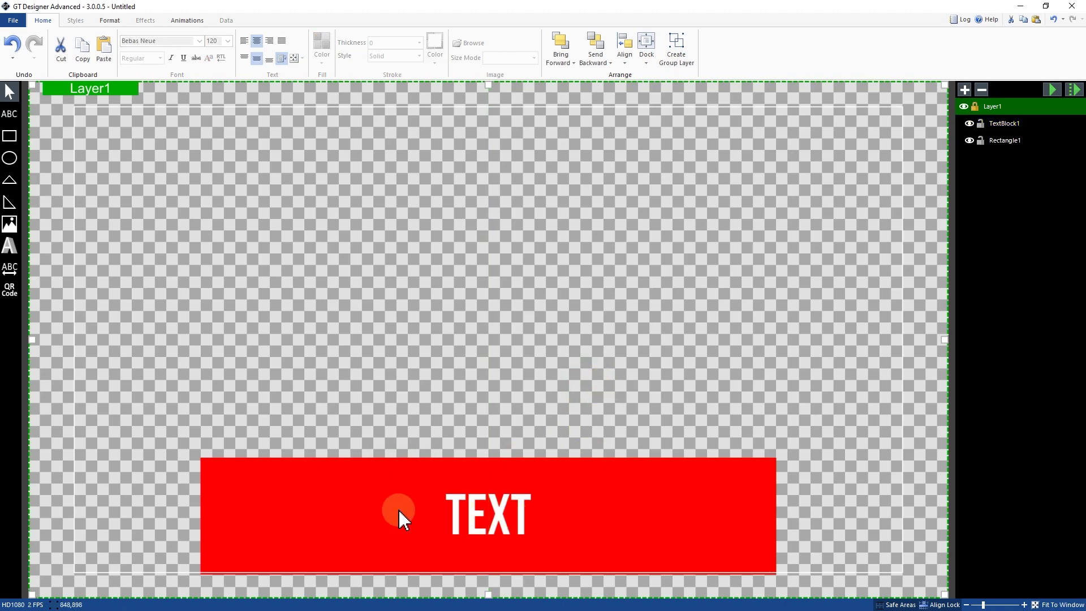
{"action": "left_click", "coordinate": [242, 462]}
{"action": "left_click", "coordinate": [491, 512]}
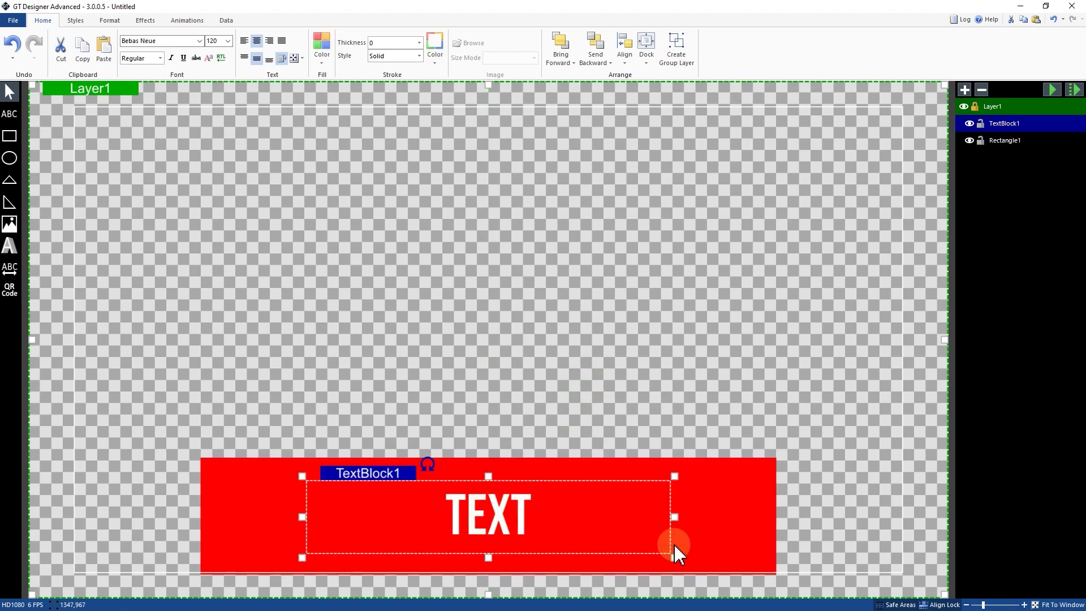
Turn off hiding for the rectangle and rename its layer to Background
{"action": "left_click", "coordinate": [757, 515]}
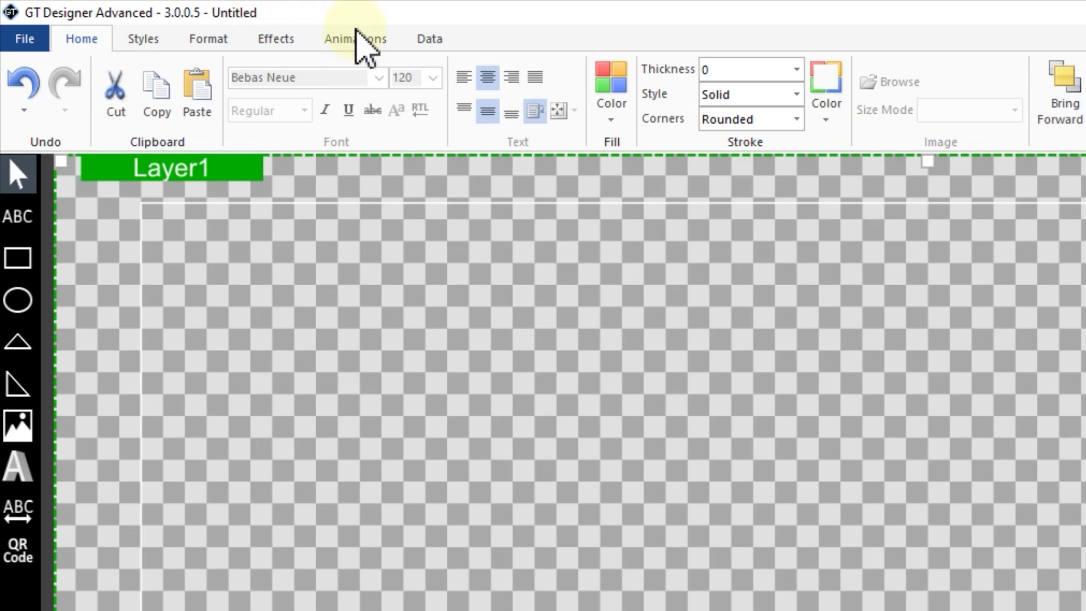
{"action": "left_click", "coordinate": [433, 42]}
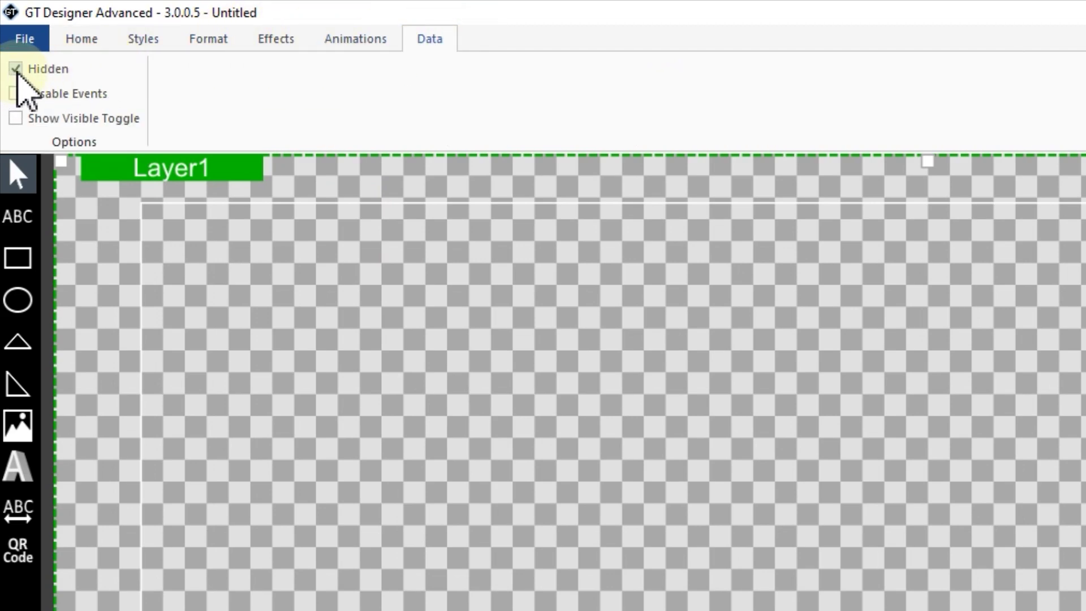
{"action": "left_click", "coordinate": [16, 69]}
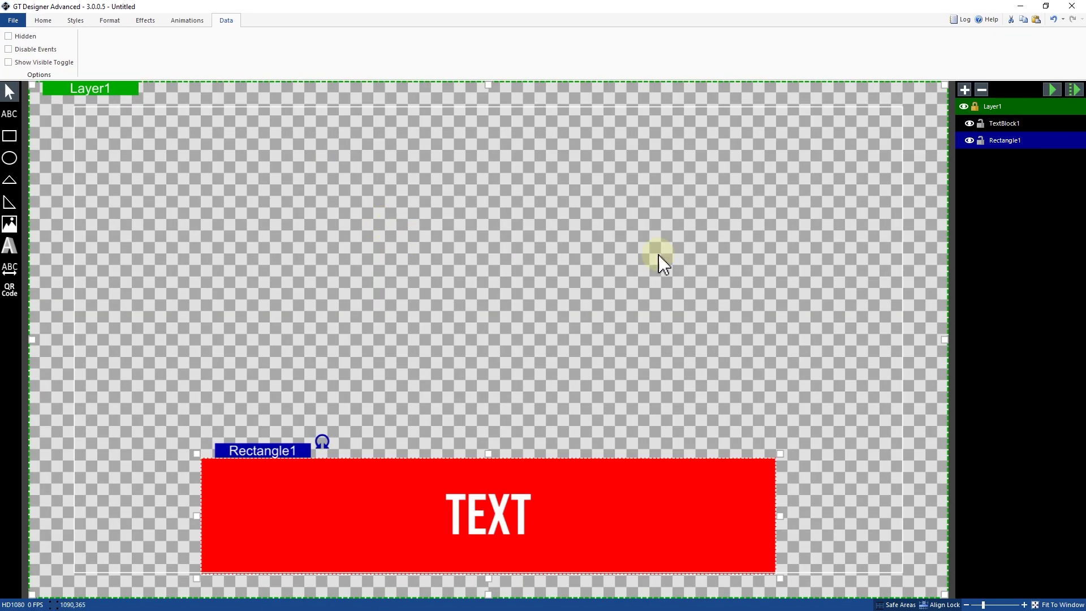
{"action": "double_click", "coordinate": [1009, 140]}
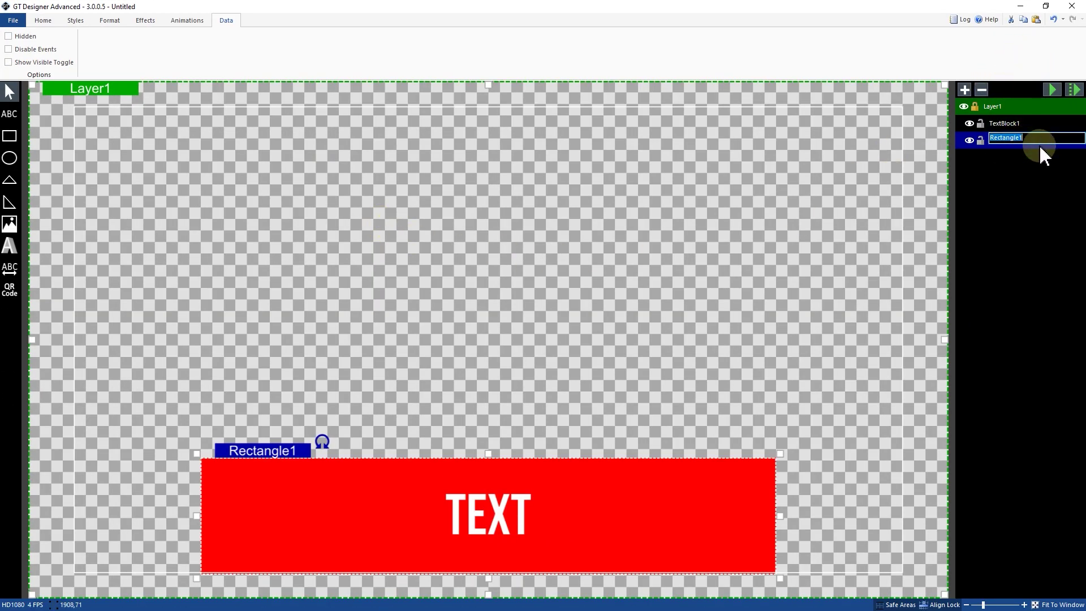
{"action": "type", "text": "Ba"}
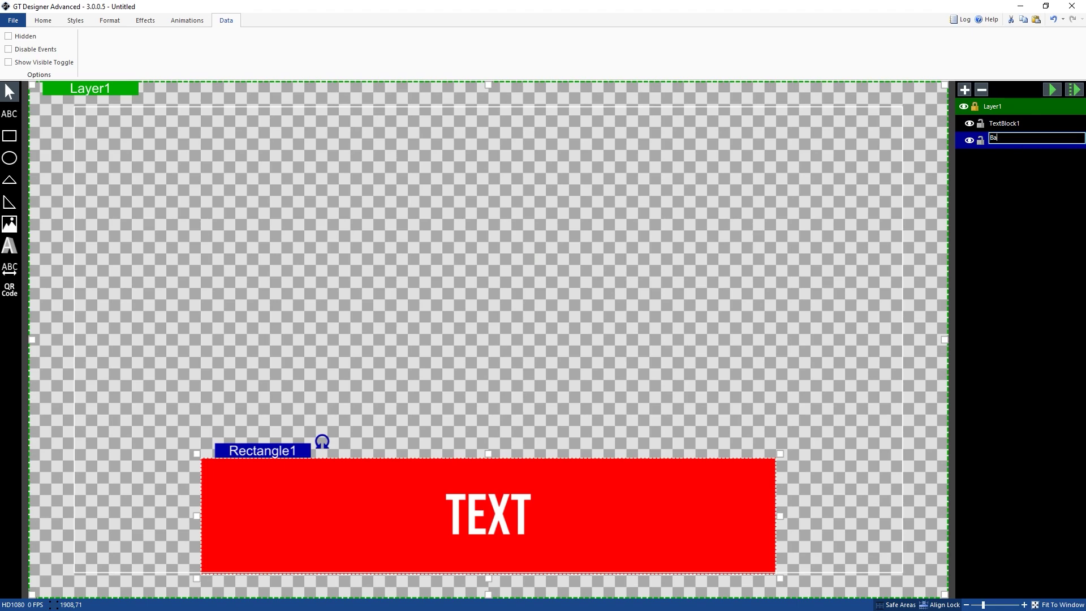
{"action": "type", "text": "ckground"}
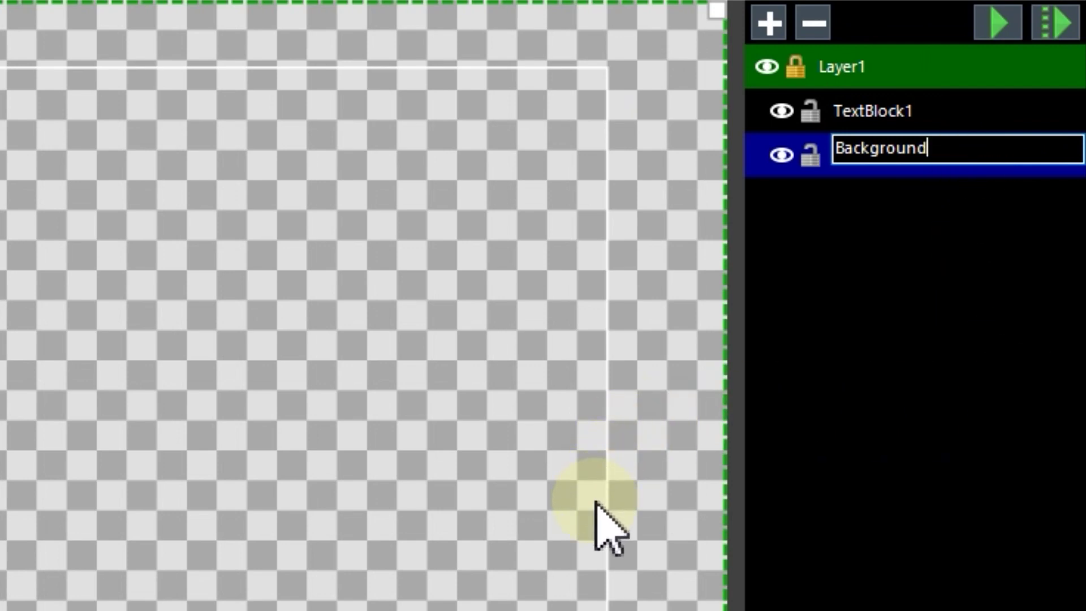
{"action": "key", "text": "Return"}
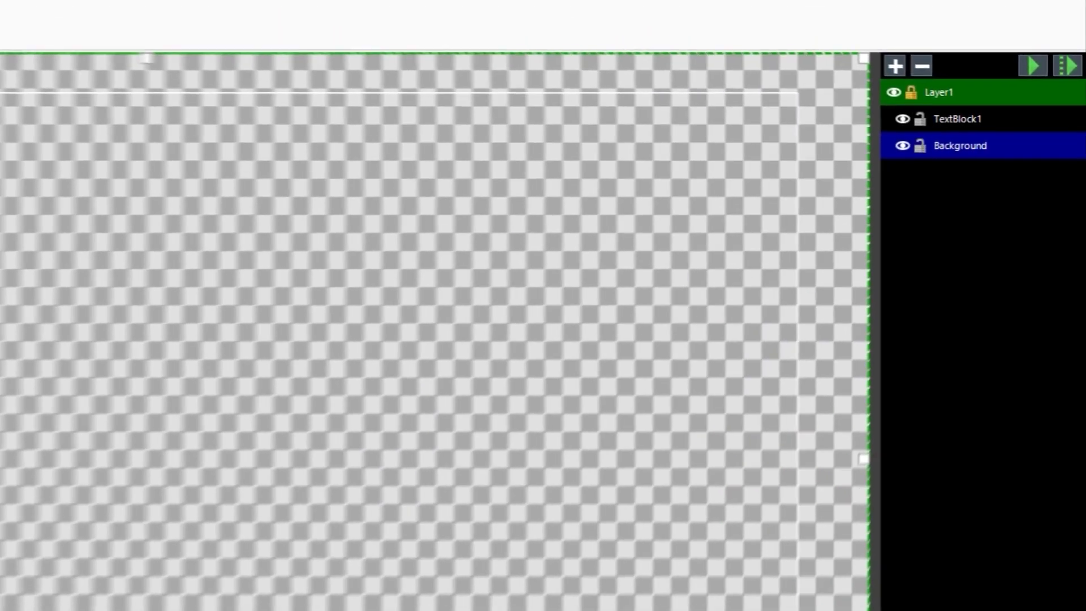
Save the title over Example 1.gtzip and minimise GT Title Designer back to vMix
{"action": "left_click", "coordinate": [13, 20]}
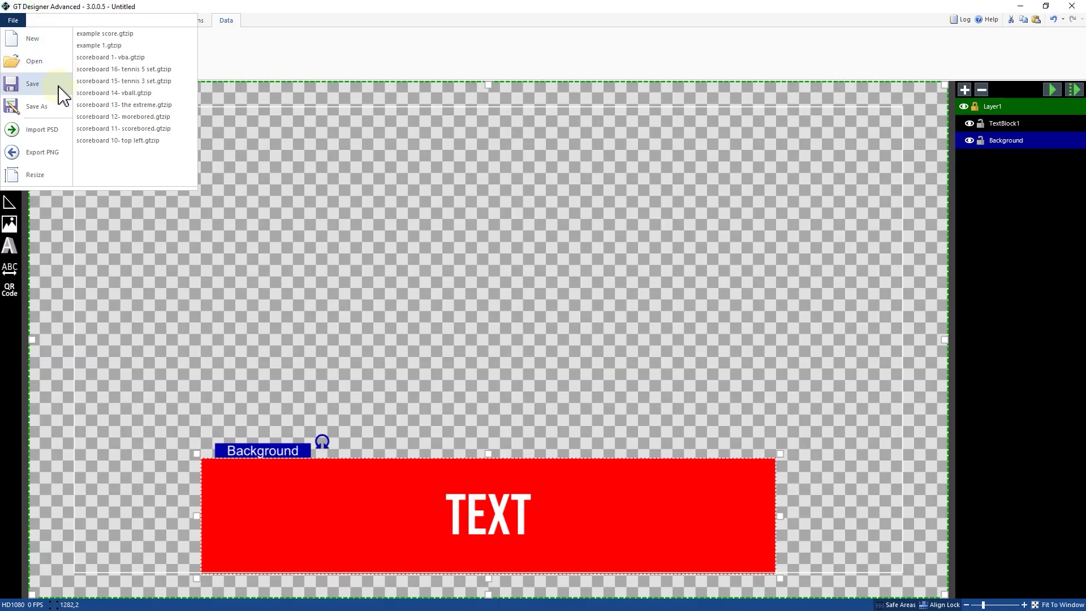
{"action": "left_click", "coordinate": [58, 87]}
{"action": "double_click", "coordinate": [159, 95]}
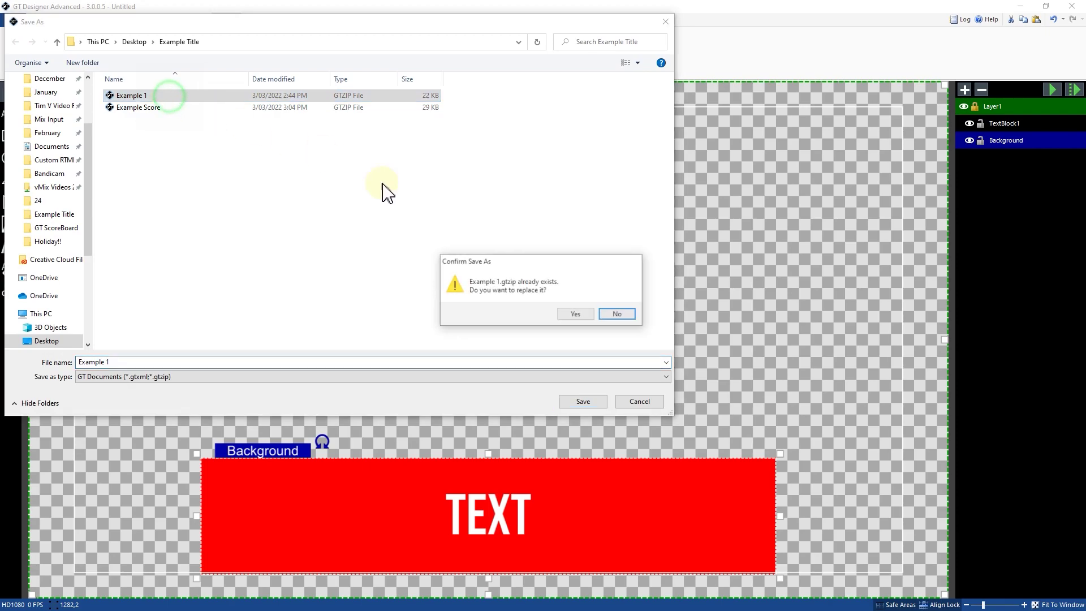
{"action": "left_click", "coordinate": [589, 317]}
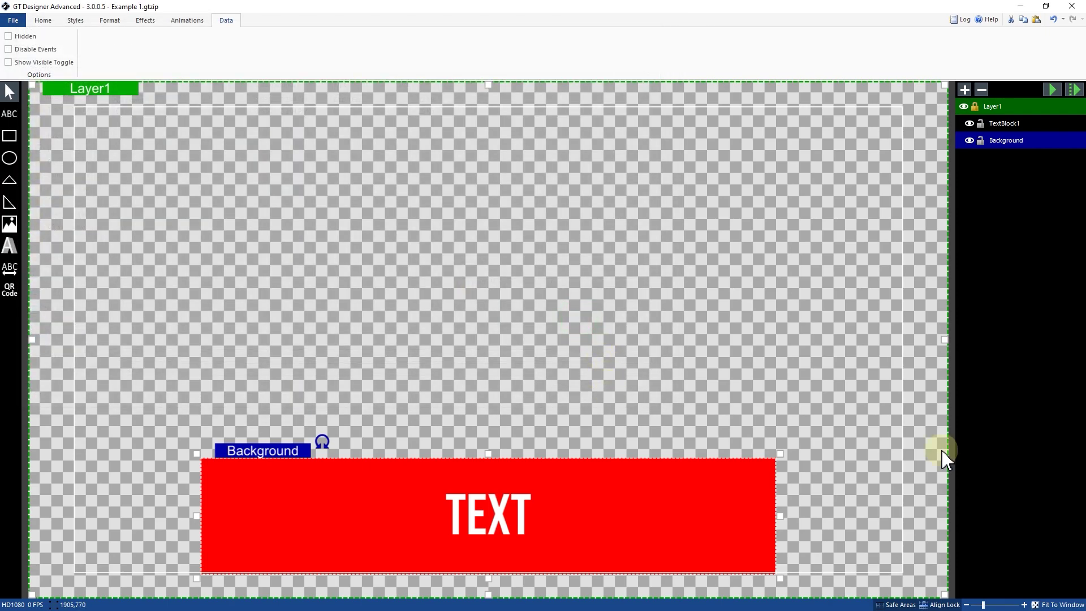
{"action": "left_click", "coordinate": [1021, 5]}
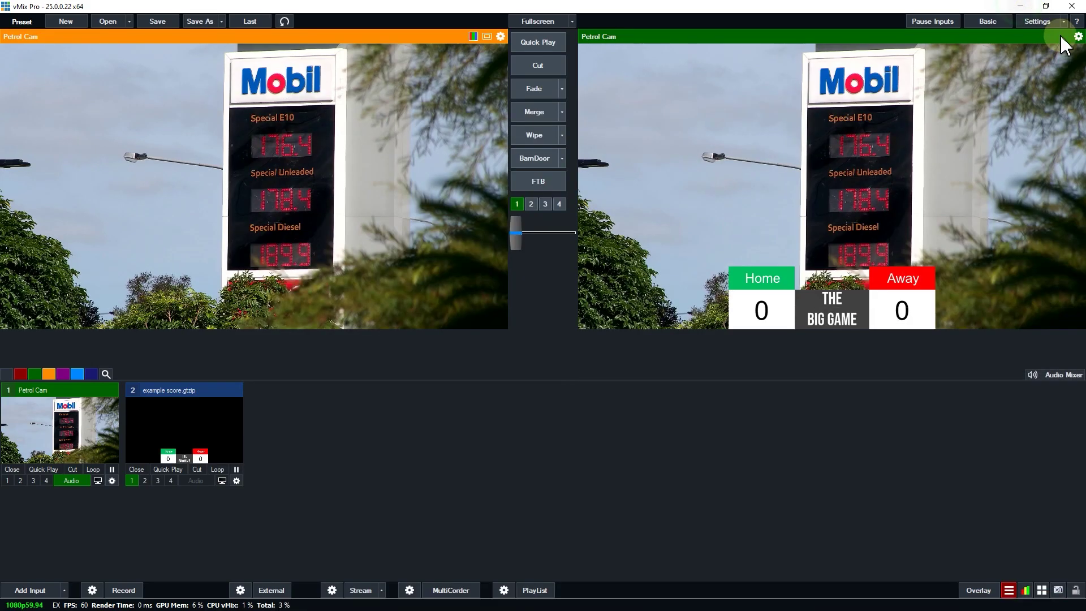
Take the scoreboard off air and add the recent example 1 title as a new input
{"action": "left_click", "coordinate": [133, 482]}
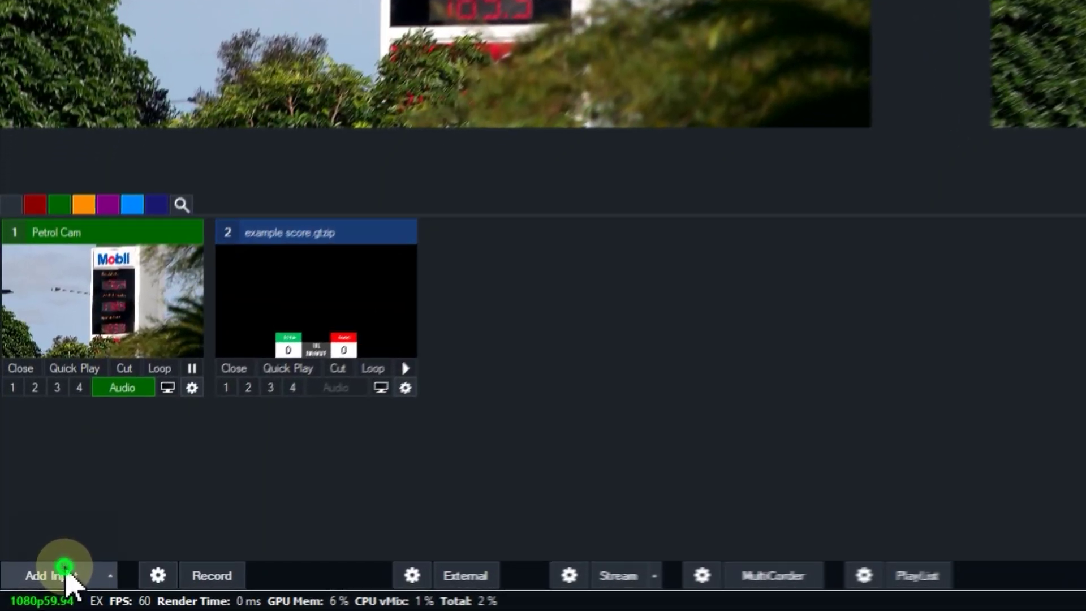
{"action": "left_click", "coordinate": [29, 590]}
{"action": "left_click", "coordinate": [517, 189]}
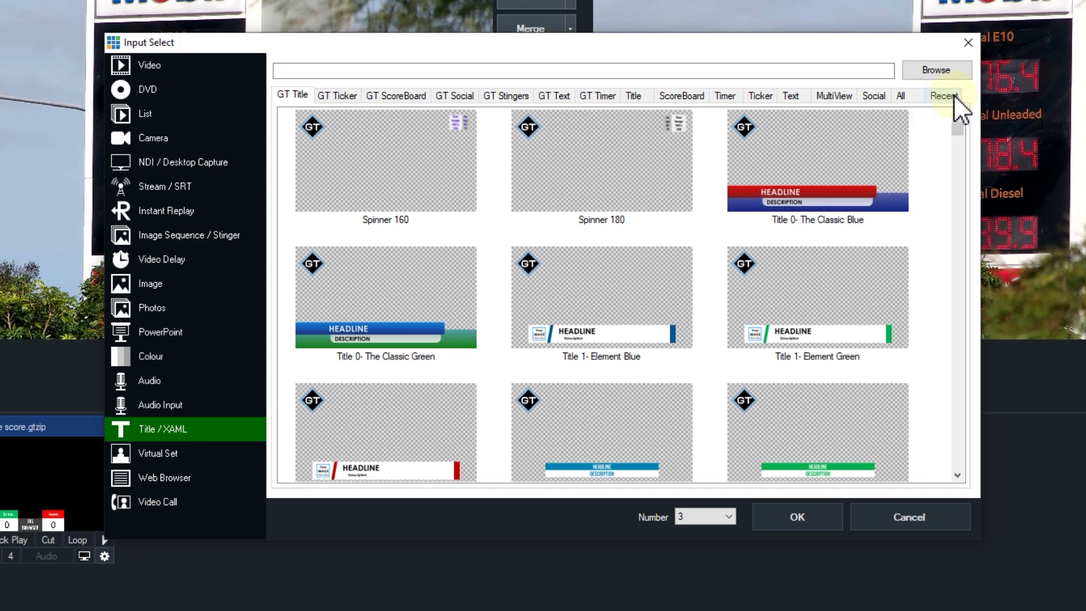
{"action": "left_click", "coordinate": [953, 95]}
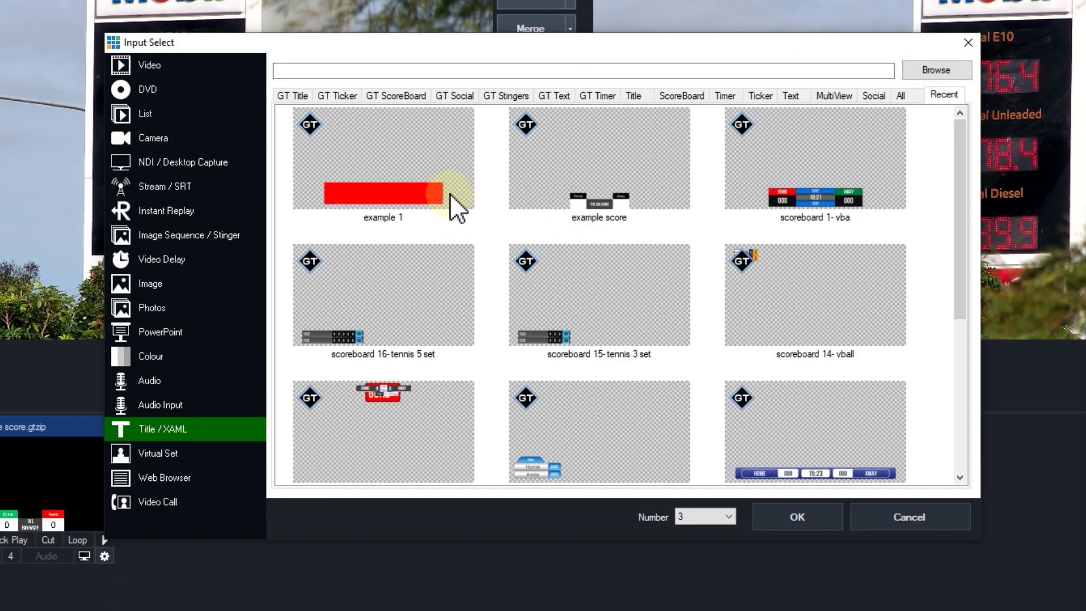
{"action": "left_click", "coordinate": [393, 155]}
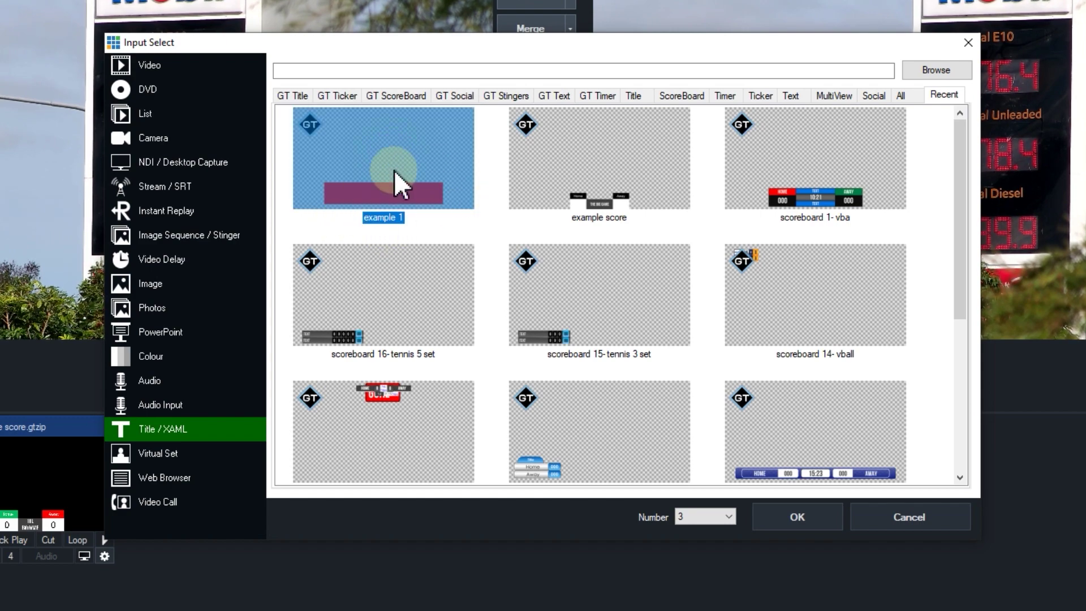
{"action": "left_click", "coordinate": [813, 517]}
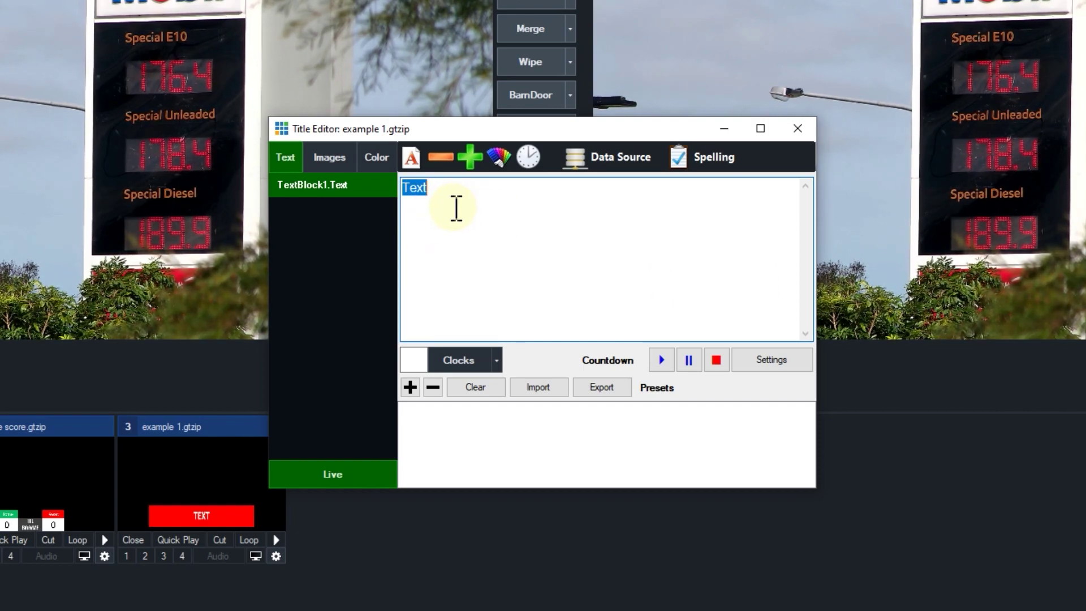
Type a name as the title's text and show its Background colour field
{"action": "type", "text": "Tim"}
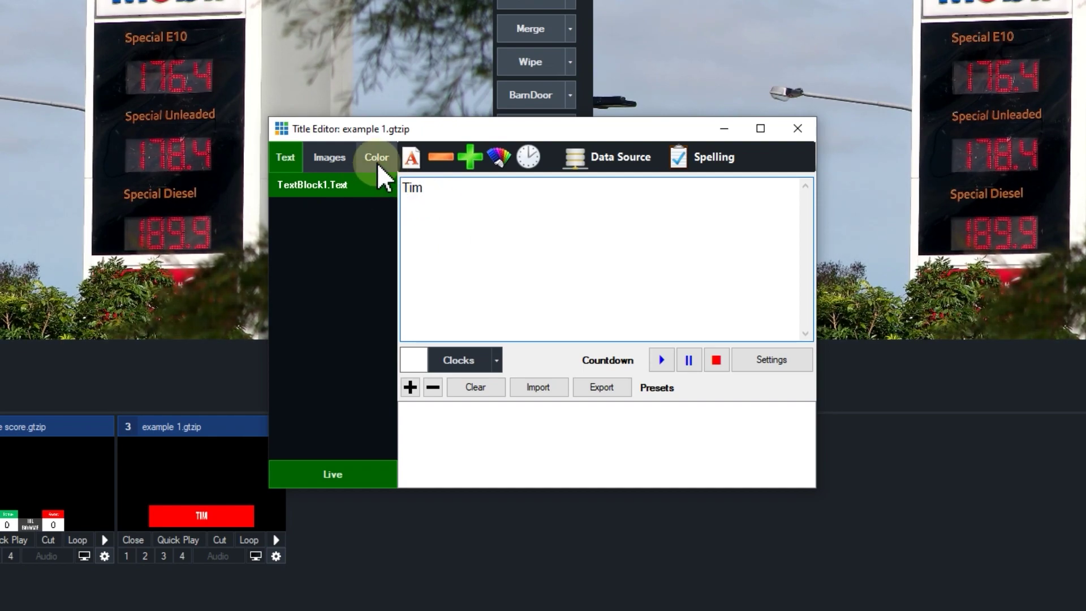
{"action": "left_click", "coordinate": [377, 162]}
{"action": "left_click", "coordinate": [287, 188]}
Change the title's background colour from #FF0000 to light yellow #FFFF80
{"action": "left_click", "coordinate": [300, 190]}
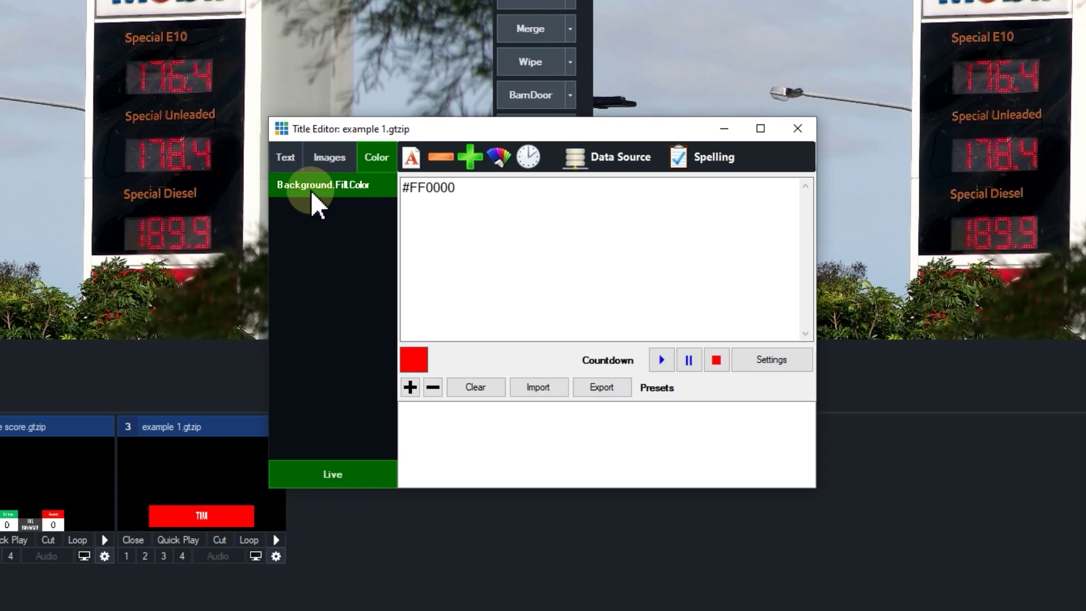
{"action": "left_click", "coordinate": [331, 180]}
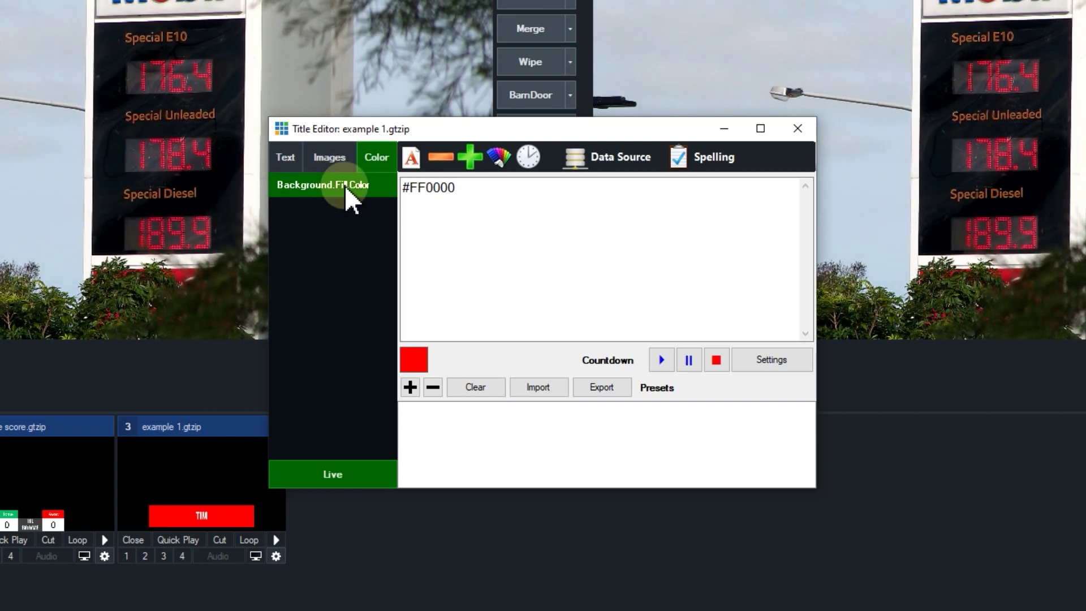
{"action": "left_click", "coordinate": [415, 191]}
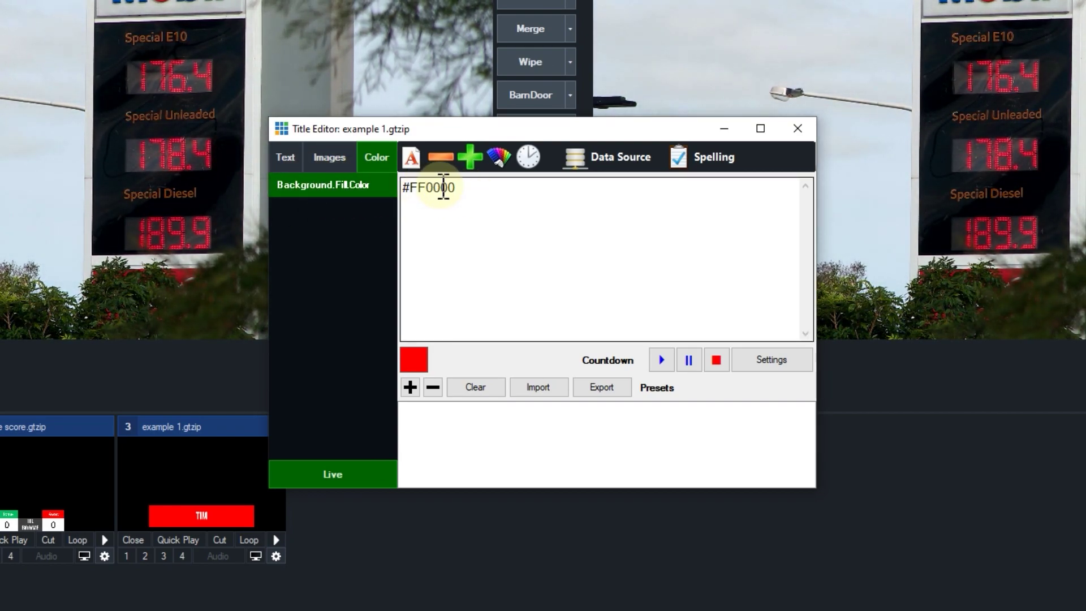
{"action": "left_click", "coordinate": [406, 362]}
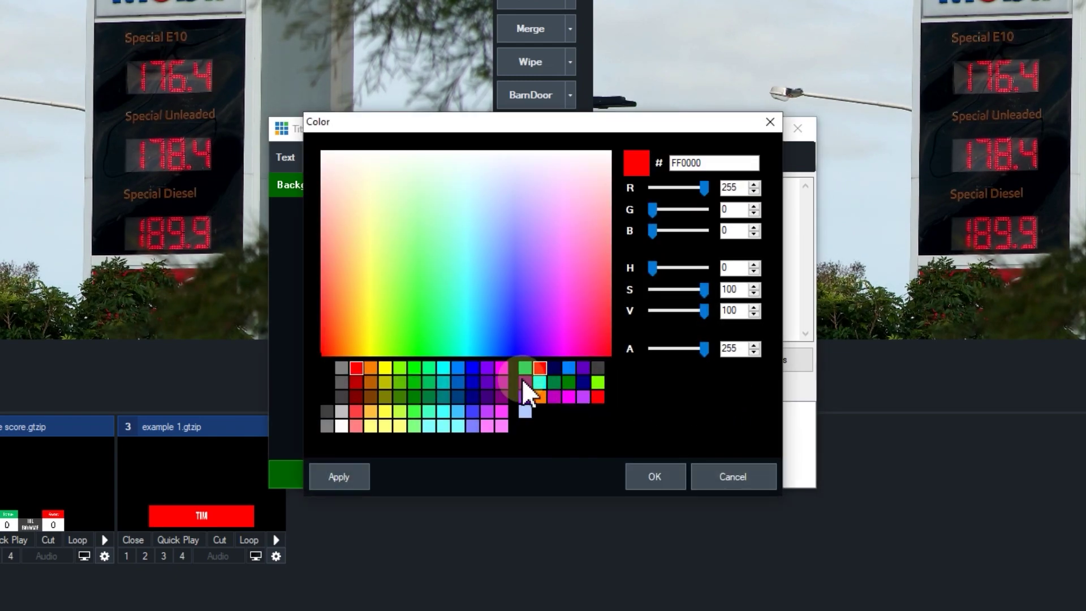
{"action": "left_click", "coordinate": [401, 429]}
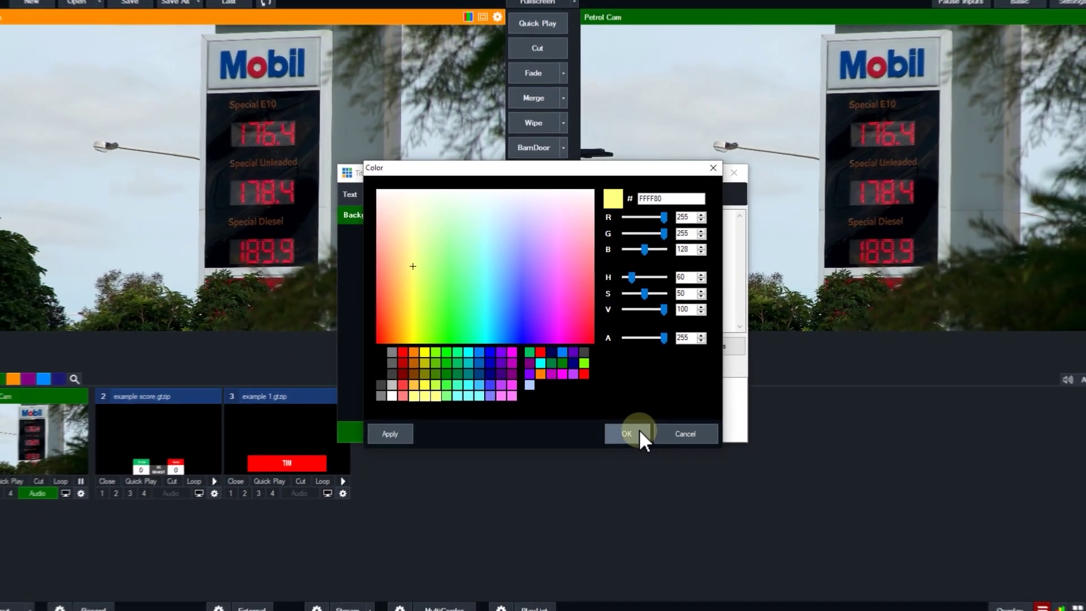
{"action": "left_click", "coordinate": [655, 477]}
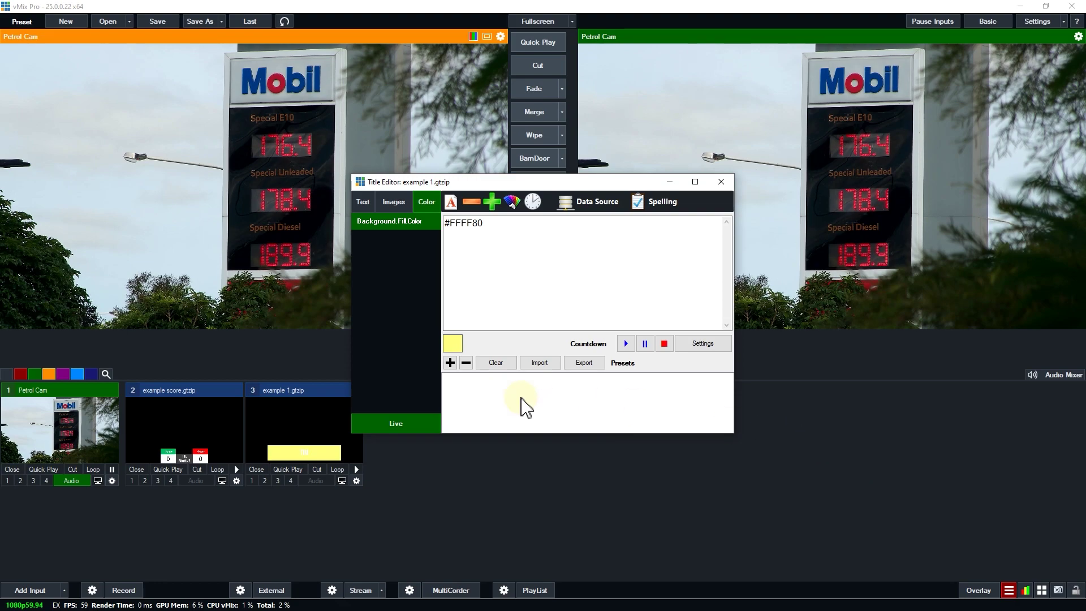
Put the title on air, switch its background to navy #000080, and save it as a preset
{"action": "left_click", "coordinate": [705, 213]}
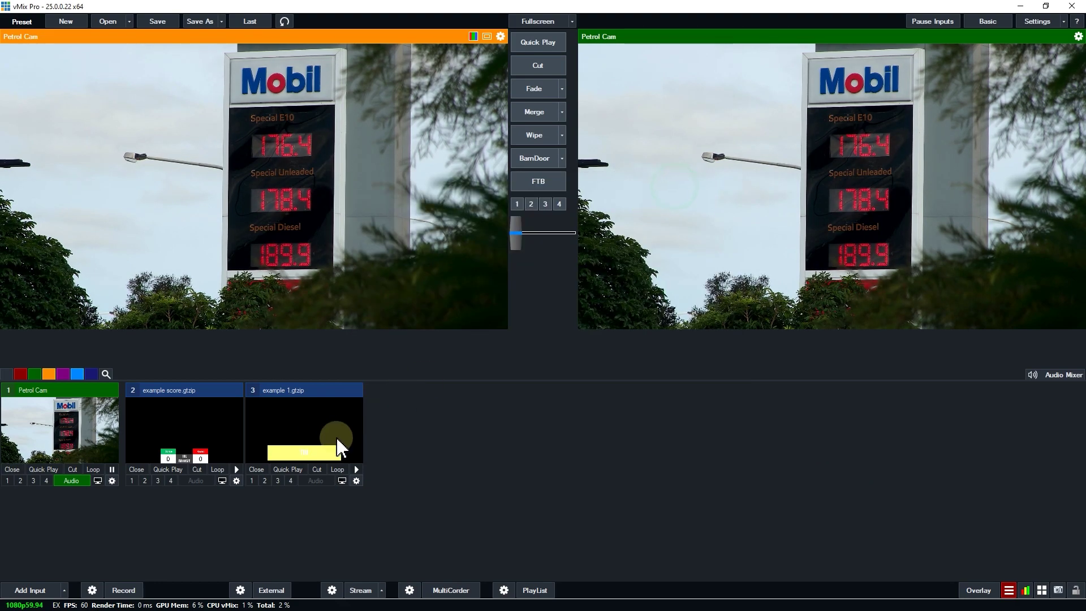
{"action": "left_click", "coordinate": [251, 481]}
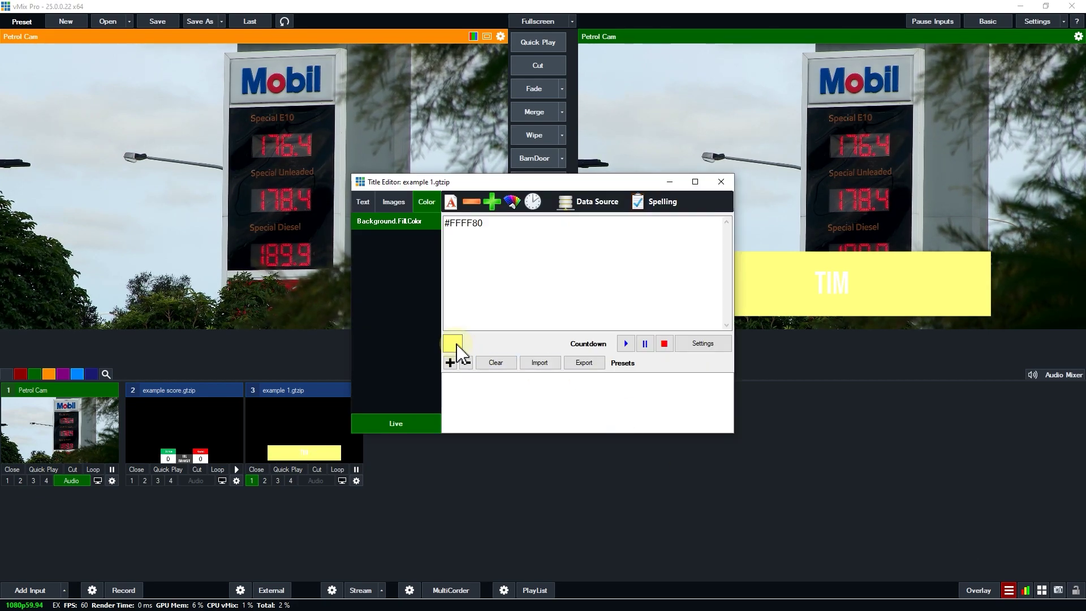
{"action": "left_click", "coordinate": [456, 344]}
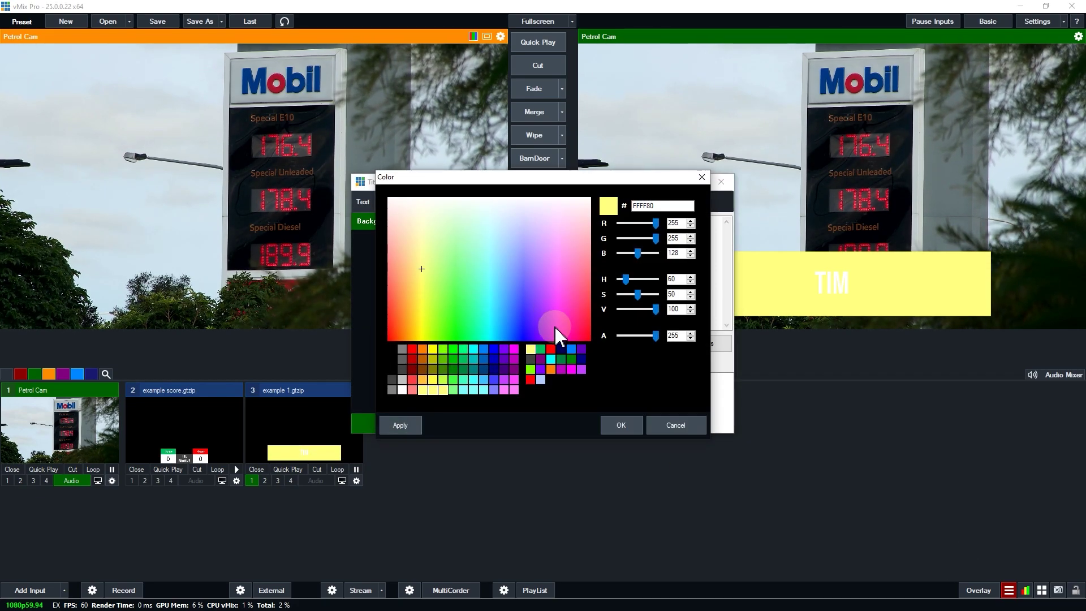
{"action": "left_click", "coordinate": [582, 359]}
{"action": "left_click", "coordinate": [620, 425]}
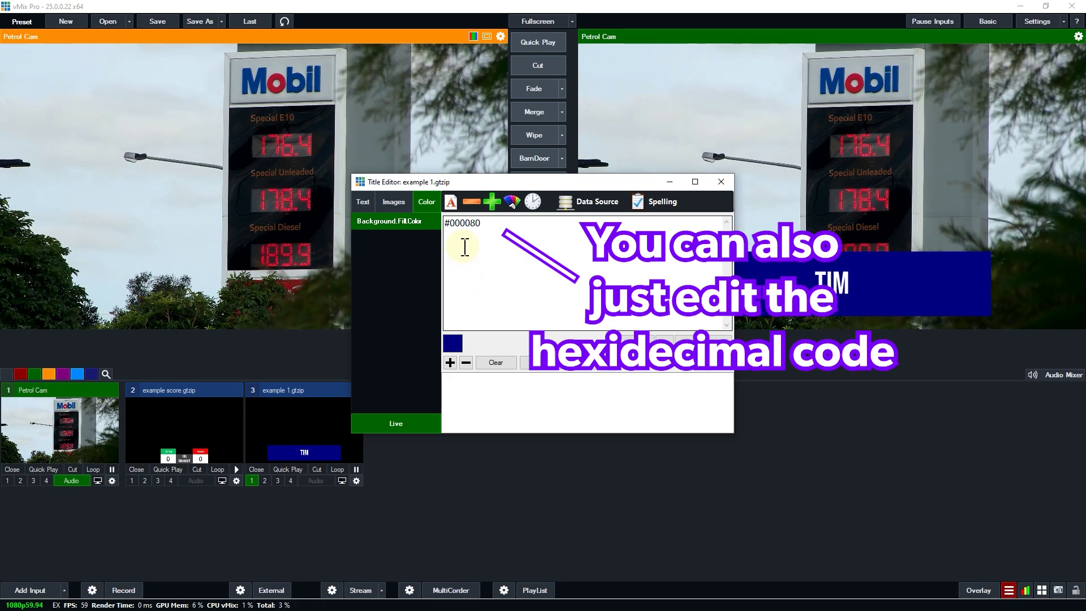
{"action": "left_click", "coordinate": [450, 362]}
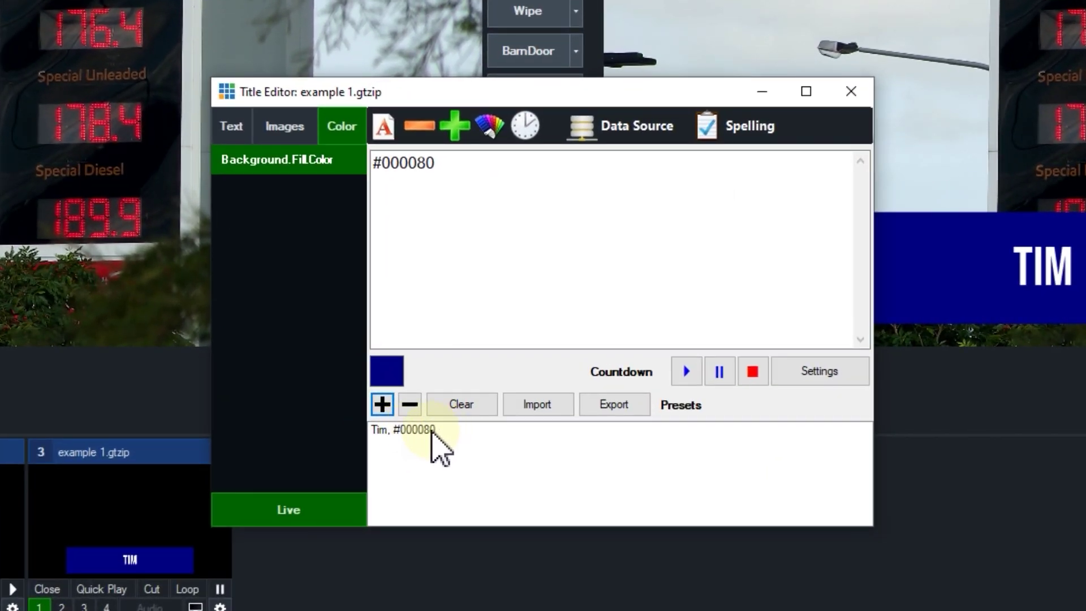
Replace the title's name text with a different name
{"action": "left_click", "coordinate": [244, 126]}
{"action": "double_click", "coordinate": [445, 173]}
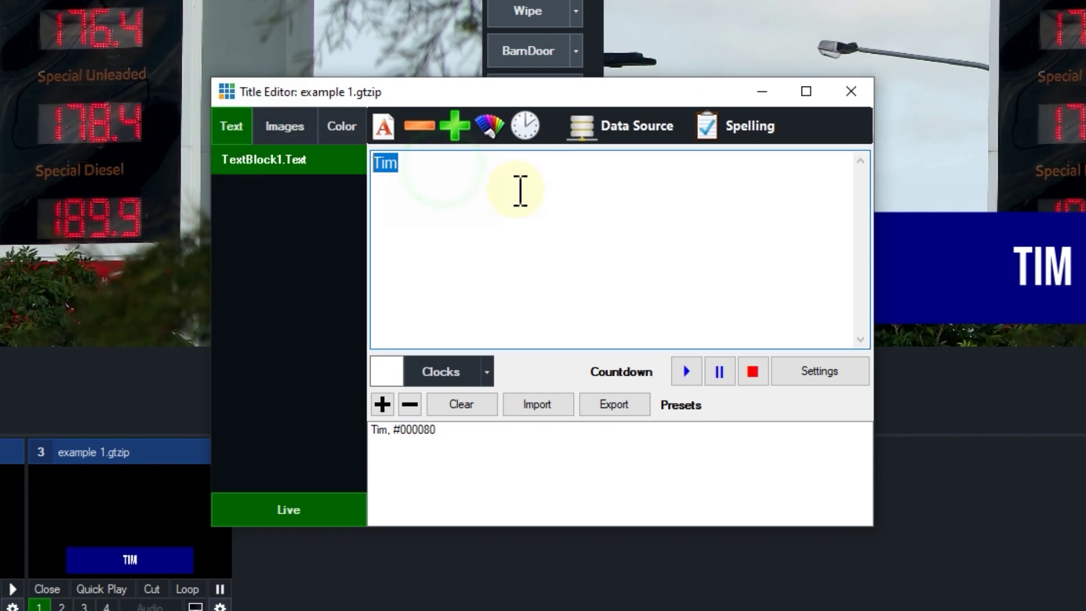
{"action": "type", "text": "Kim"}
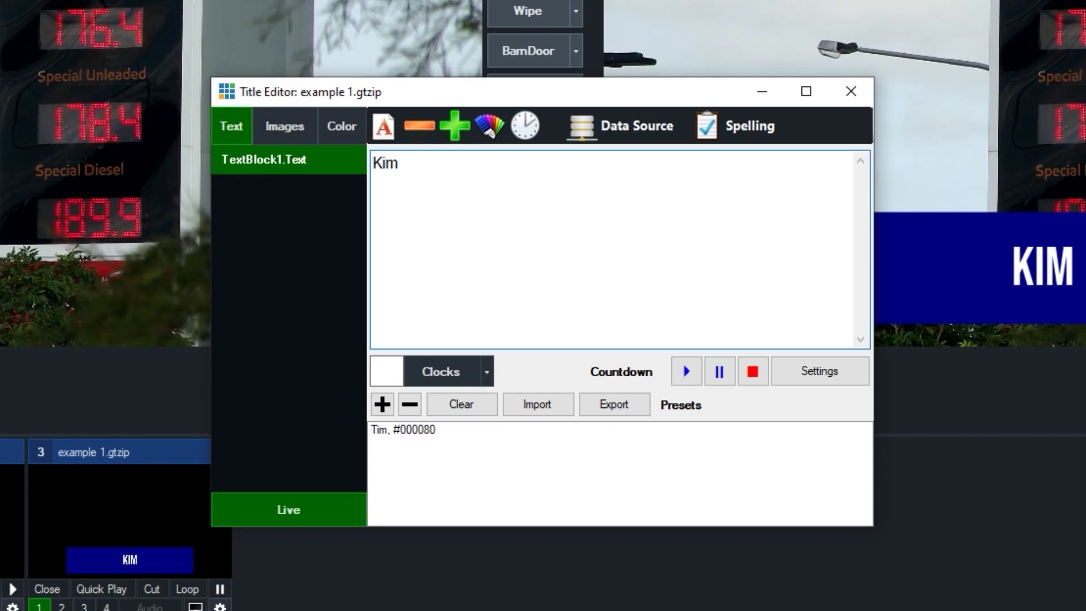
Set the background to olive green #408000 and save it as a second preset
{"action": "left_click", "coordinate": [360, 136]}
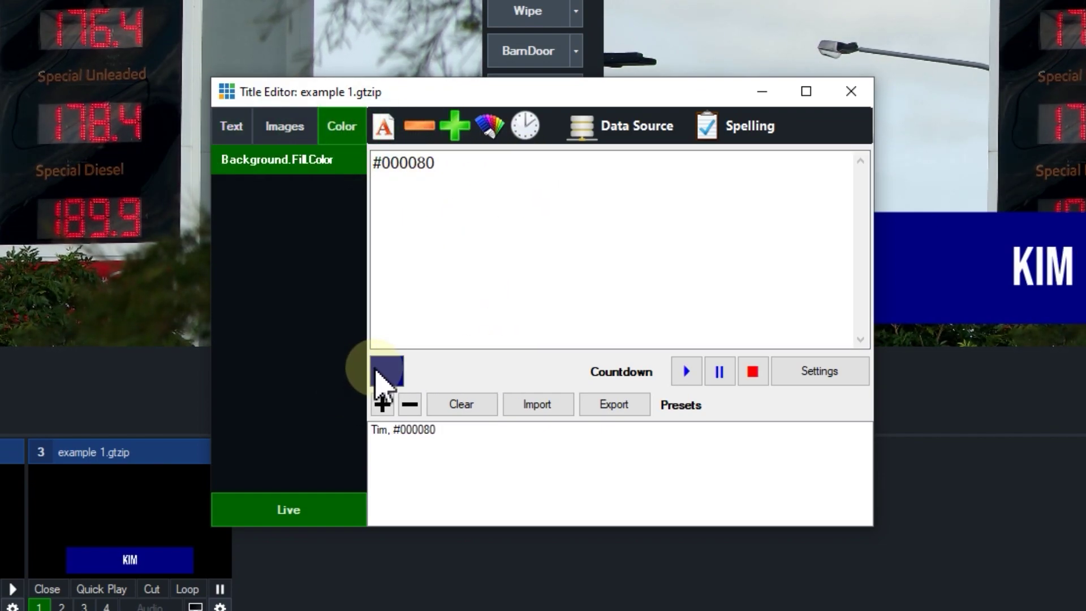
{"action": "left_click", "coordinate": [387, 371]}
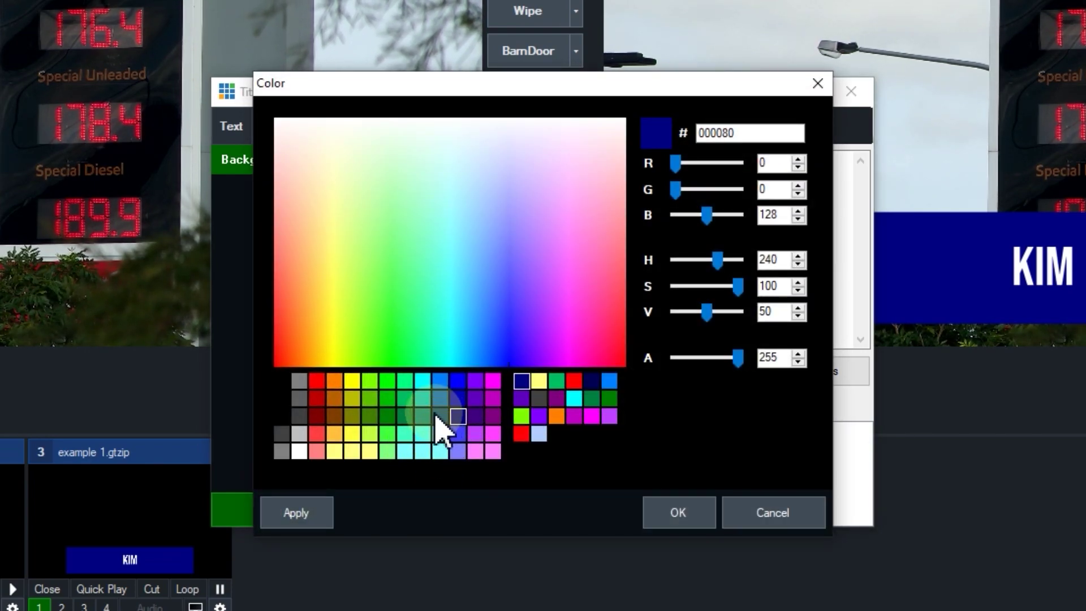
{"action": "left_click", "coordinate": [376, 416]}
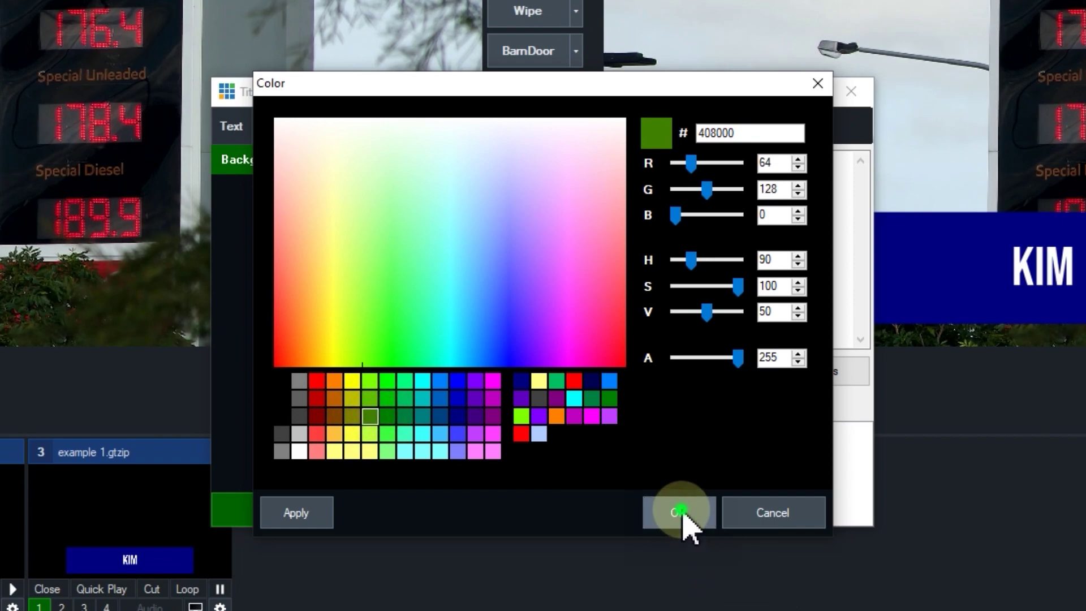
{"action": "left_click", "coordinate": [681, 518]}
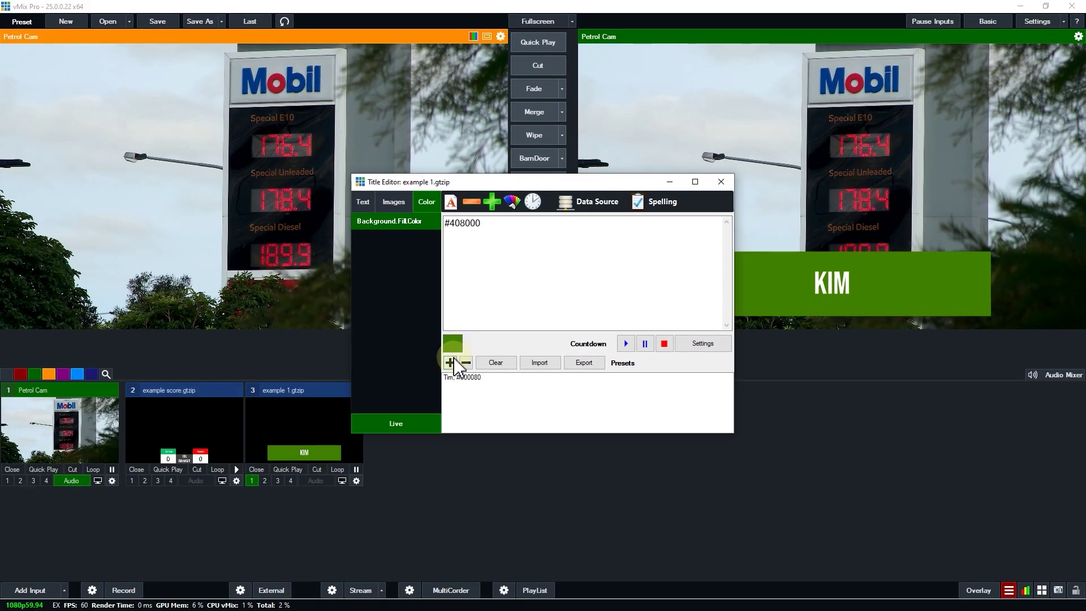
{"action": "left_click", "coordinate": [398, 395]}
Toggle between the navy and green presets to test them
{"action": "left_click", "coordinate": [463, 377]}
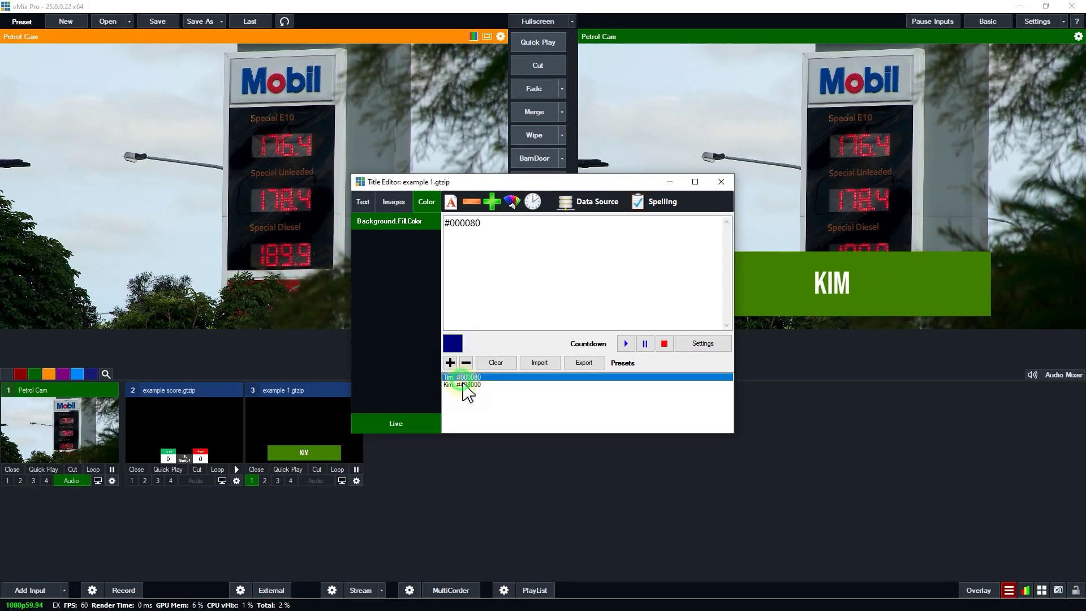
{"action": "left_click", "coordinate": [463, 386]}
{"action": "left_click", "coordinate": [463, 378]}
{"action": "left_click", "coordinate": [472, 385]}
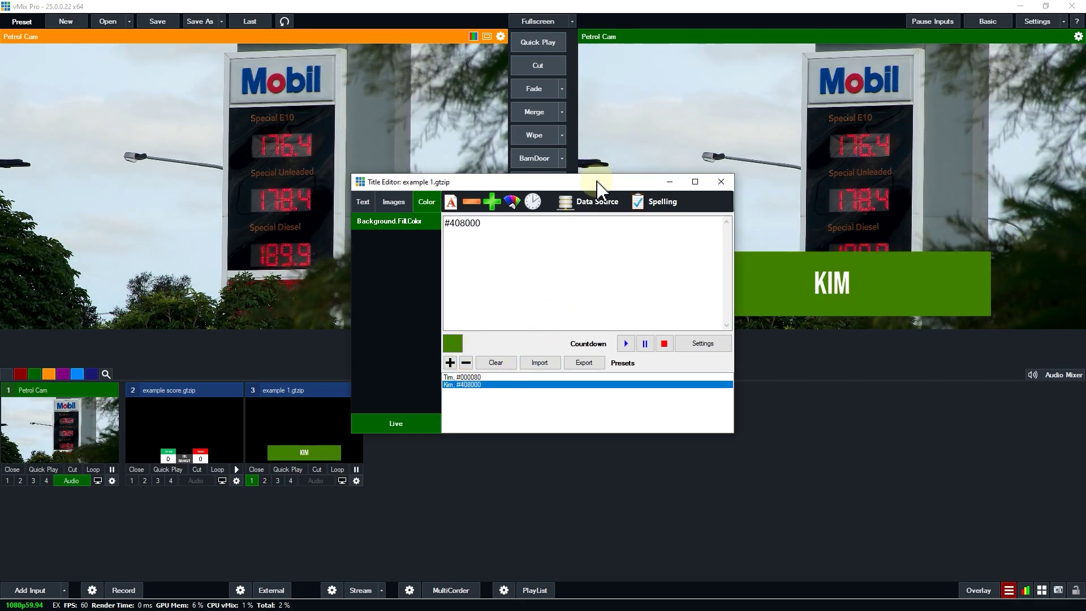
{"action": "left_click_drag", "start_coordinate": [598, 184], "coordinate": [430, 67]}
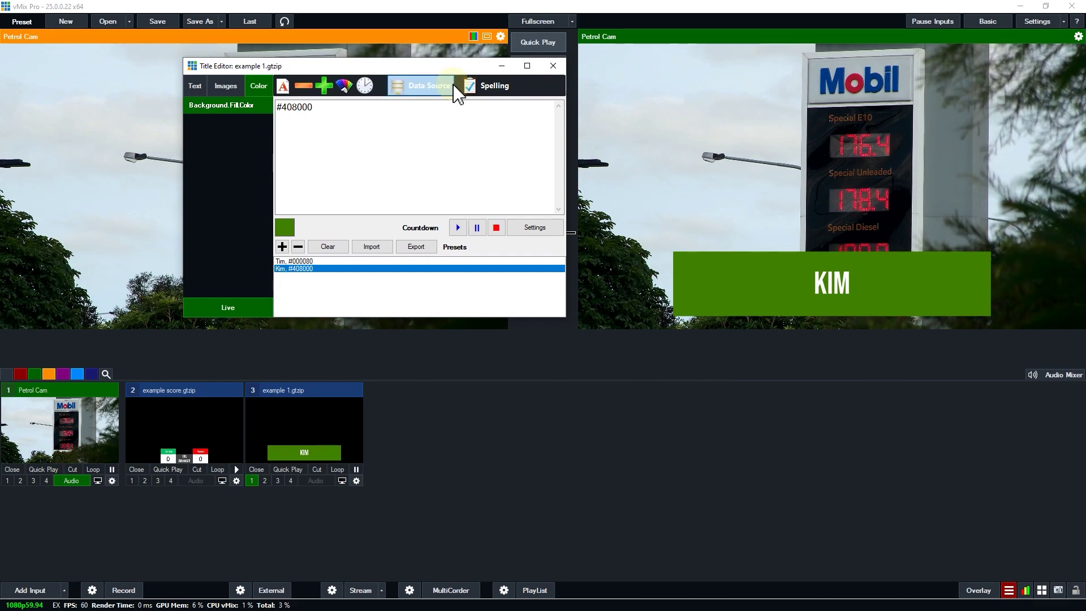
{"action": "left_click_drag", "start_coordinate": [431, 67], "coordinate": [477, 103]}
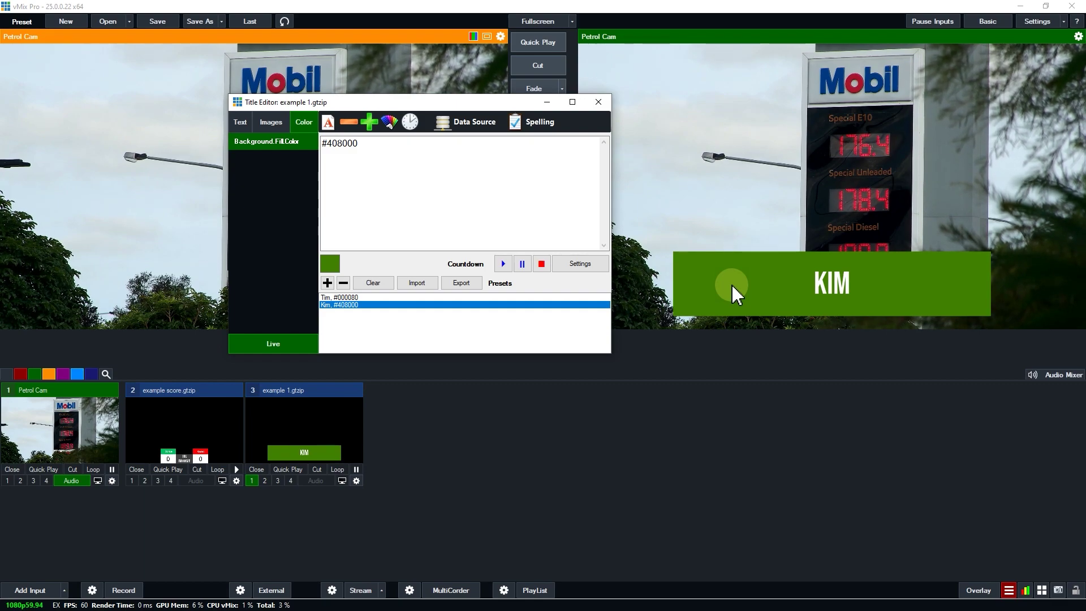
{"action": "left_click", "coordinate": [407, 151]}
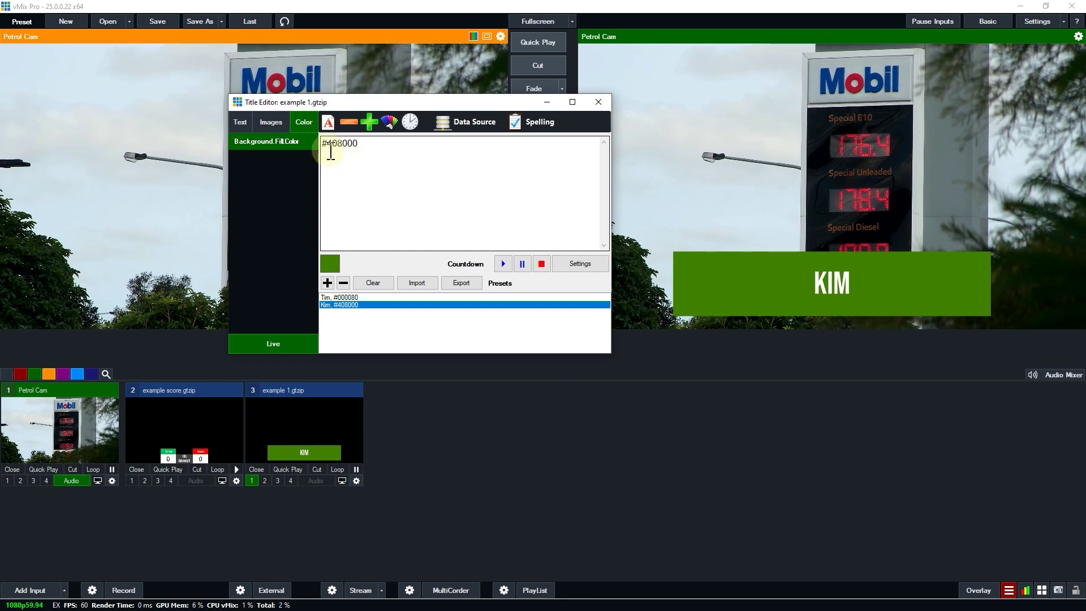
{"action": "left_click_drag", "start_coordinate": [322, 145], "coordinate": [355, 145]}
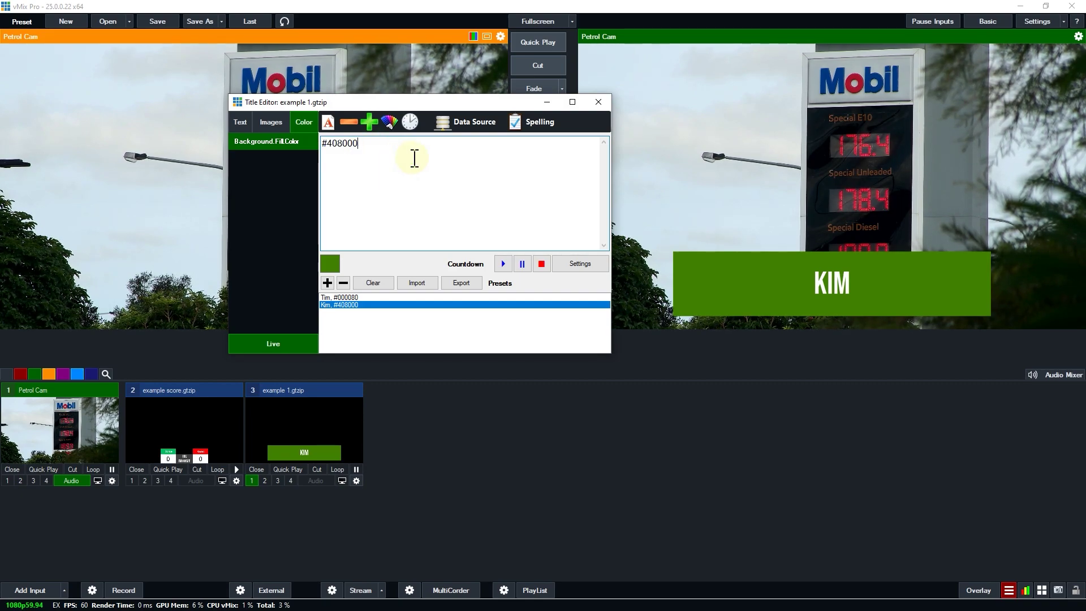
{"action": "left_click", "coordinate": [477, 119]}
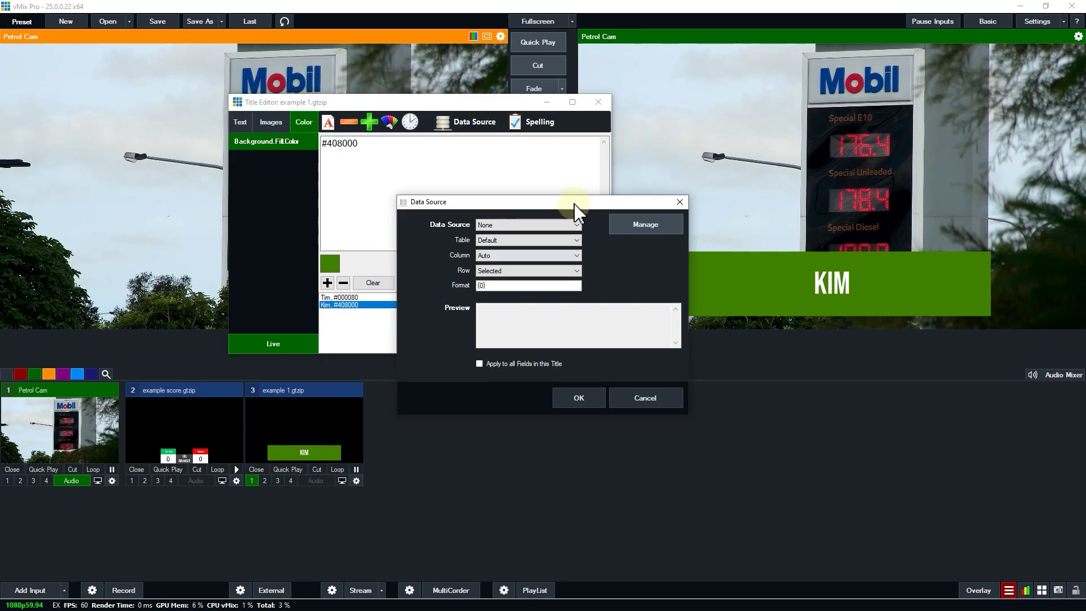
Choose Excel/CSV as the colour data source and check the #785600 code in cell B1
{"action": "left_click", "coordinate": [500, 225]}
{"action": "left_click", "coordinate": [493, 242]}
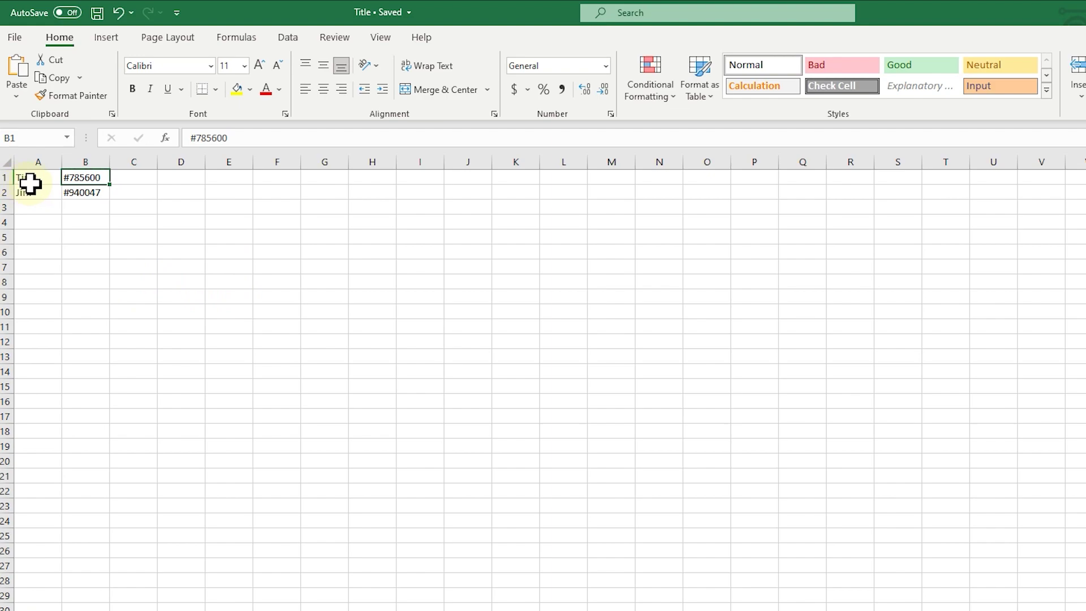
{"action": "left_click", "coordinate": [96, 193]}
{"action": "left_click", "coordinate": [89, 180]}
{"action": "left_click", "coordinate": [100, 190]}
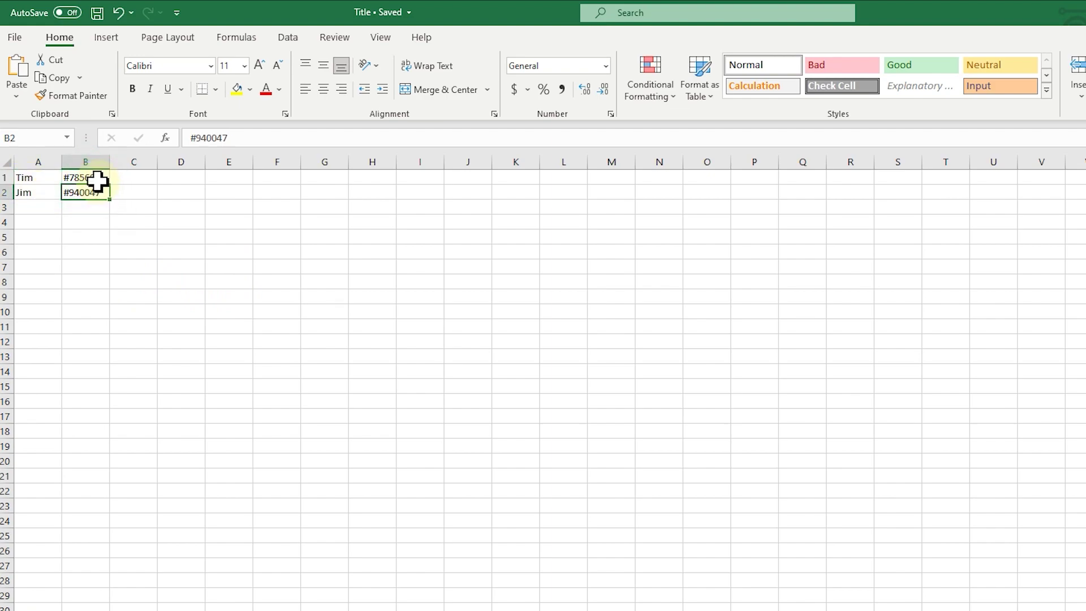
{"action": "left_click", "coordinate": [95, 179]}
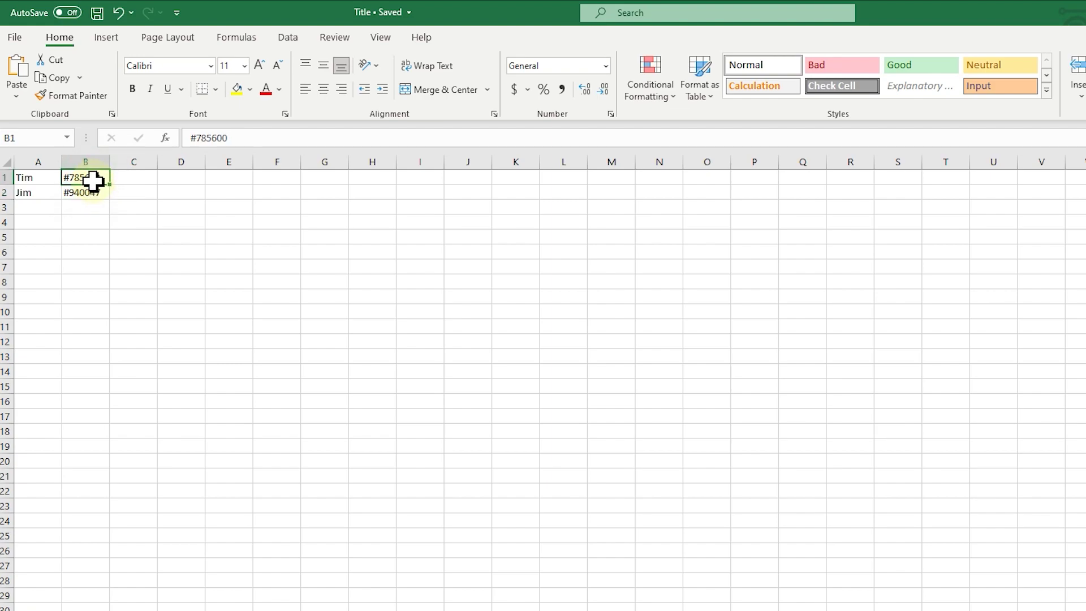
Link the background colour to Column2, row 1 of the sheet and confirm
{"action": "key", "text": "alt+Tab"}
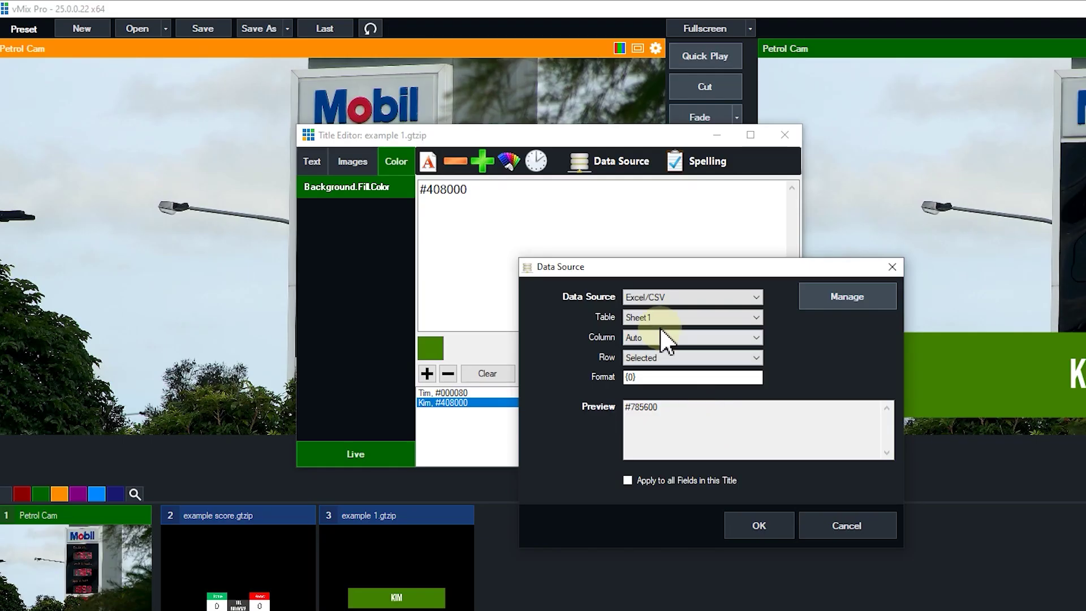
{"action": "left_click", "coordinate": [651, 338]}
{"action": "left_click", "coordinate": [655, 370]}
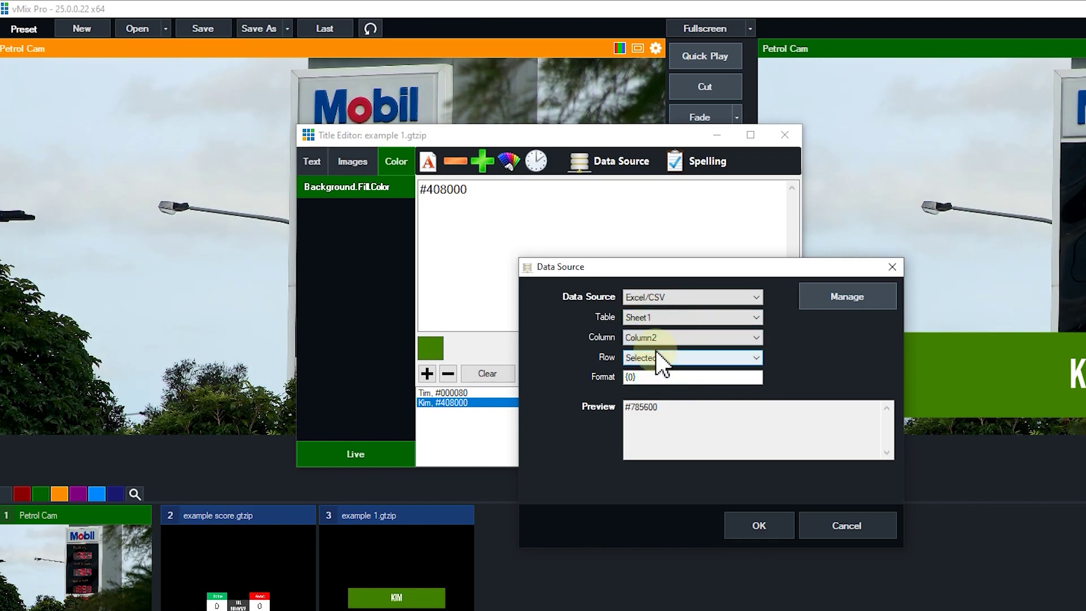
{"action": "left_click", "coordinate": [659, 358]}
{"action": "left_click", "coordinate": [651, 382]}
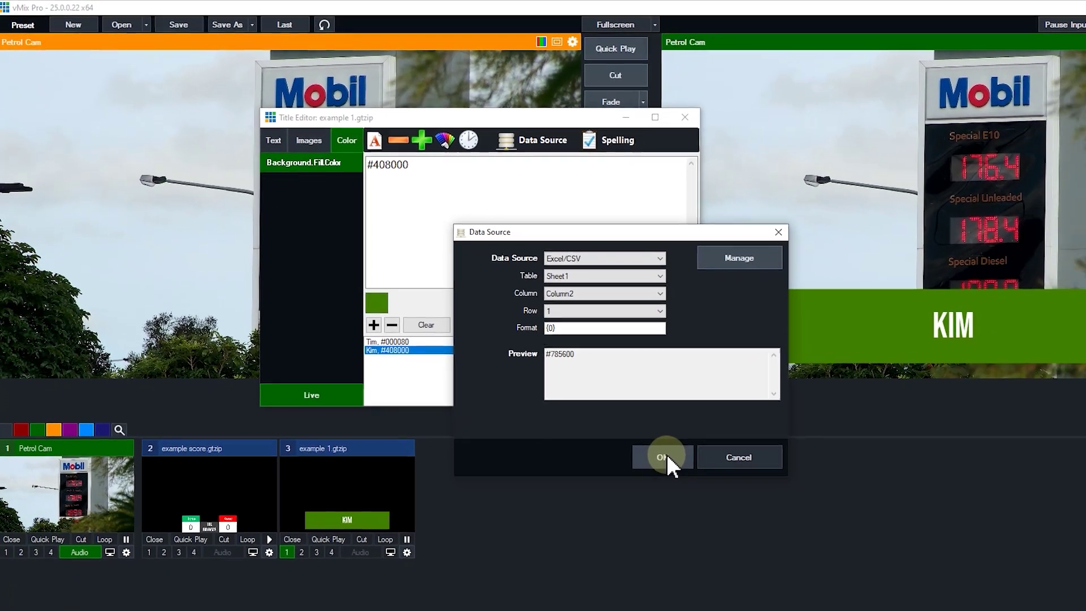
{"action": "left_click", "coordinate": [759, 525]}
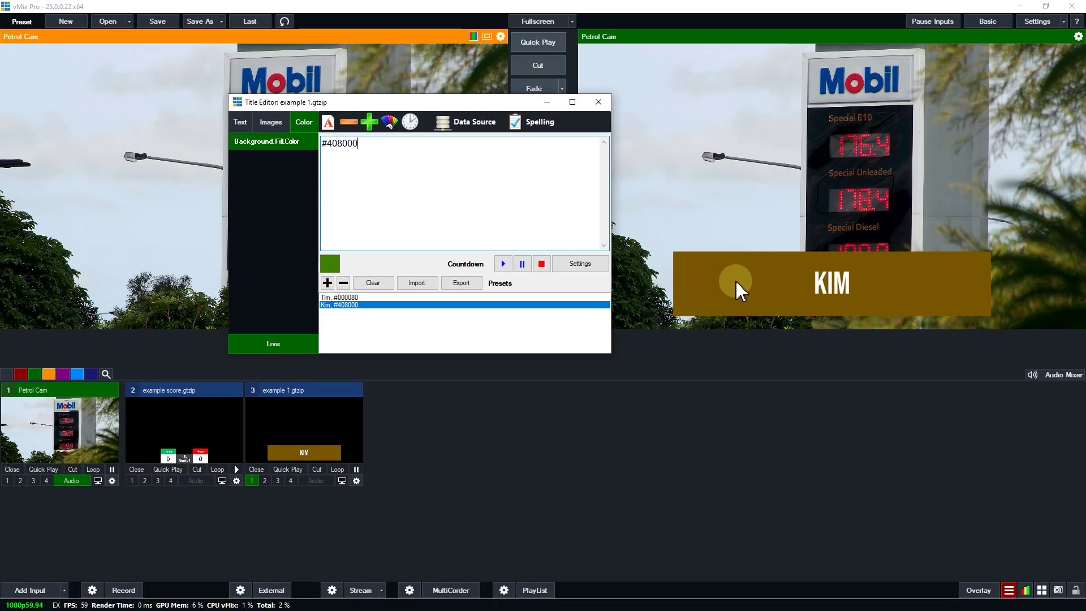
Link the title text to Excel/CSV Sheet1, Column1, row 1, then return to the colour field
{"action": "left_click", "coordinate": [252, 125]}
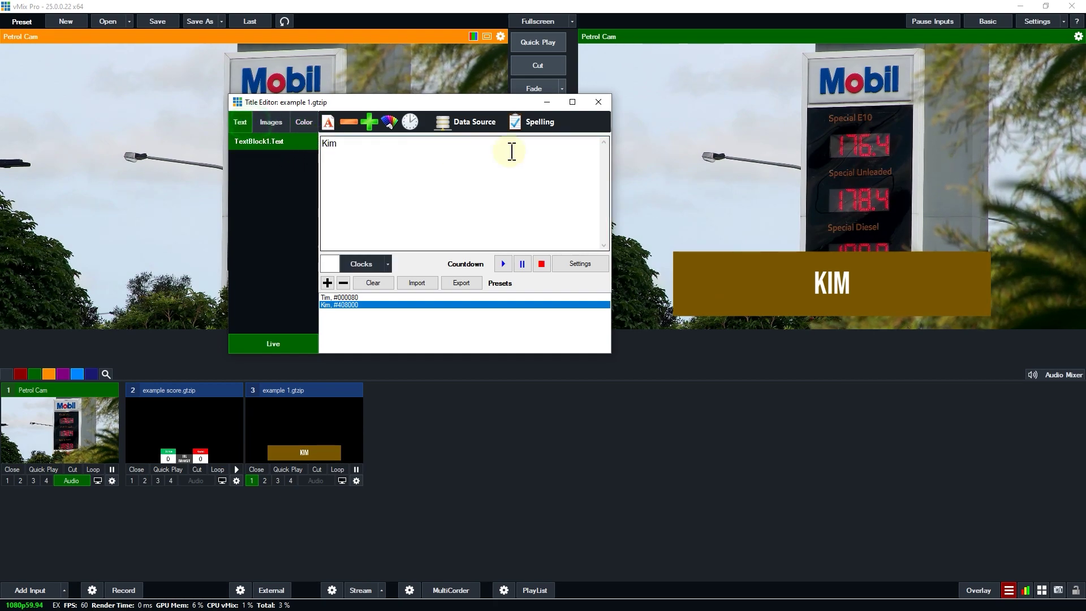
{"action": "left_click", "coordinate": [475, 131]}
{"action": "left_click", "coordinate": [498, 225]}
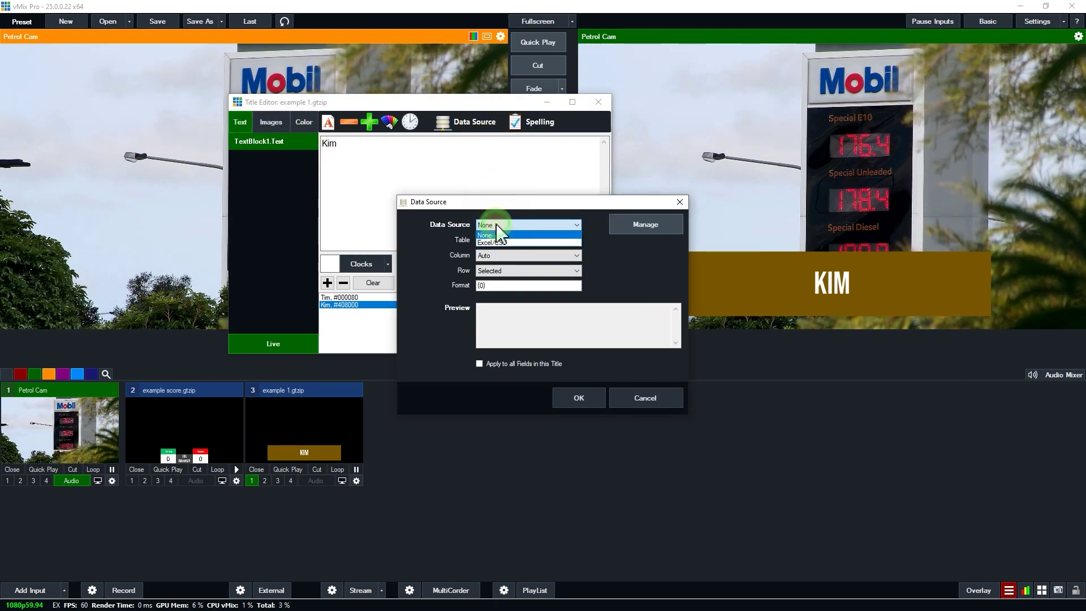
{"action": "left_click", "coordinate": [502, 244]}
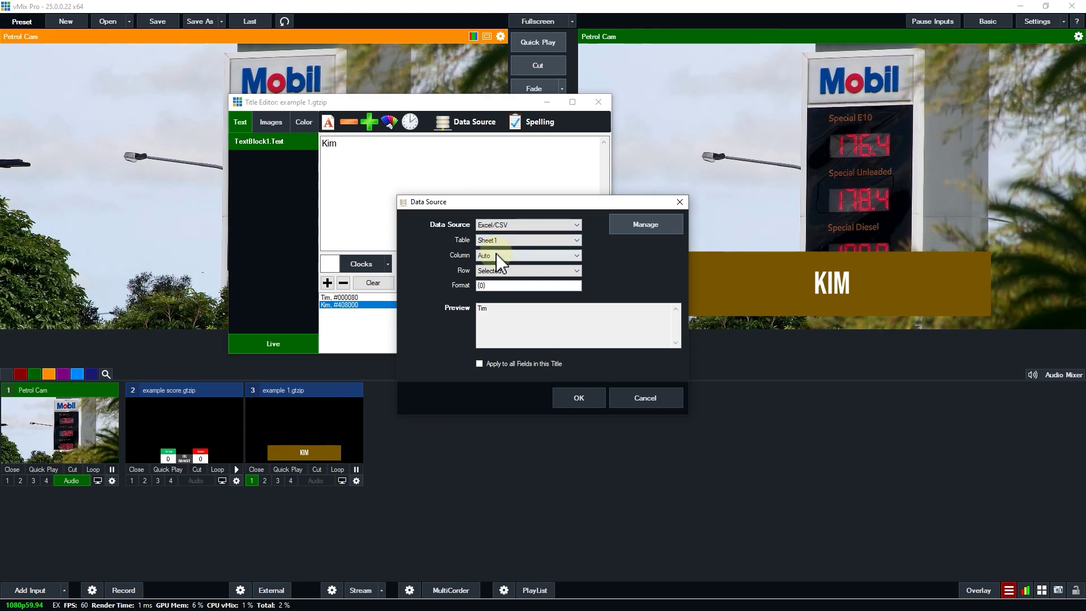
{"action": "left_click", "coordinate": [498, 255]}
{"action": "left_click", "coordinate": [497, 271]}
{"action": "left_click", "coordinate": [495, 271]}
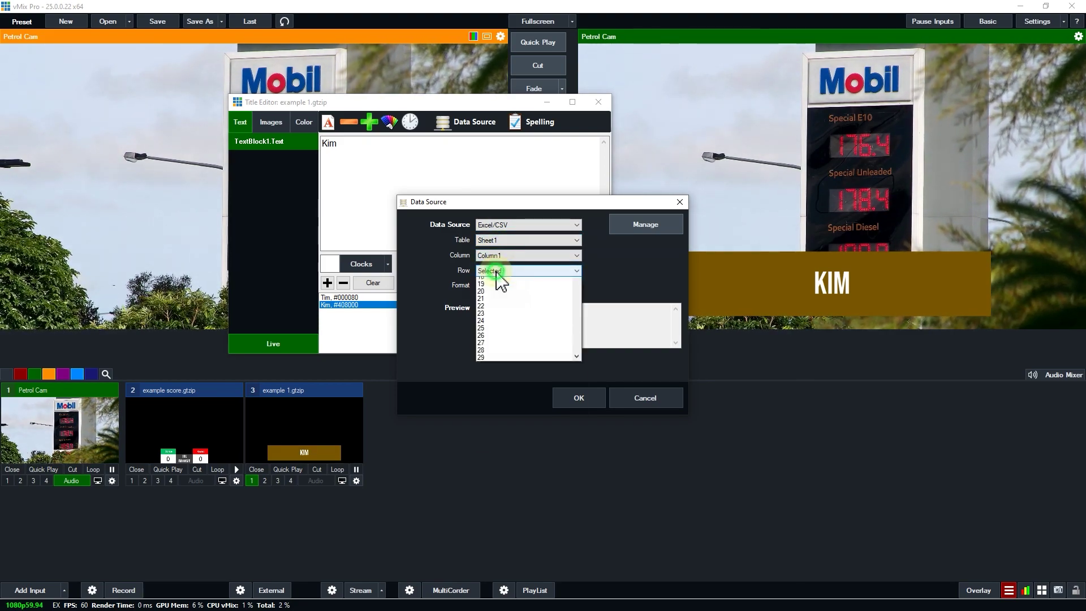
{"action": "left_click", "coordinate": [500, 286]}
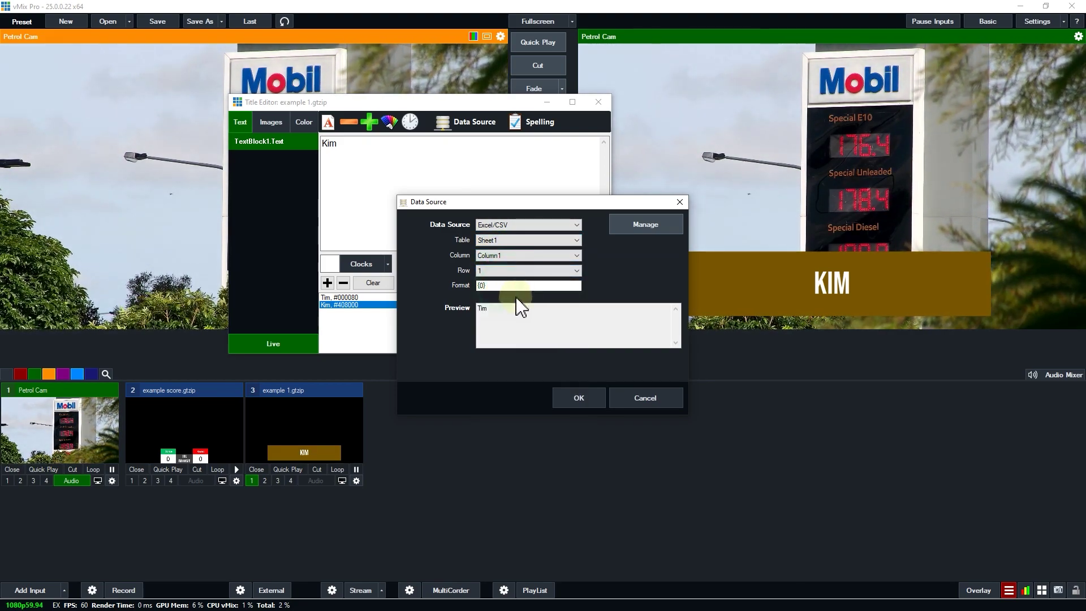
{"action": "left_click", "coordinate": [601, 404]}
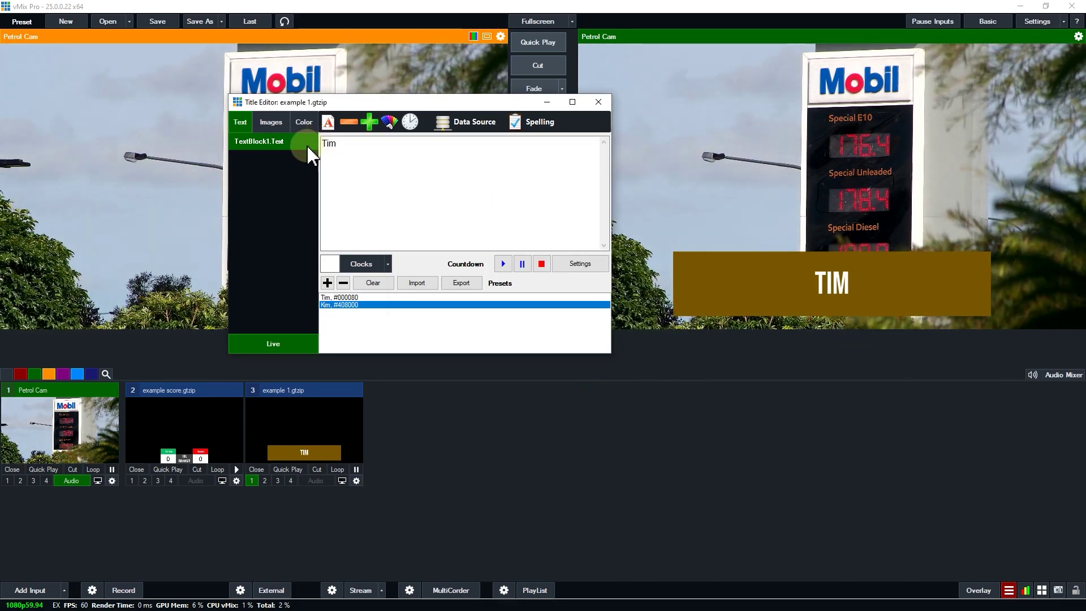
{"action": "left_click", "coordinate": [303, 122]}
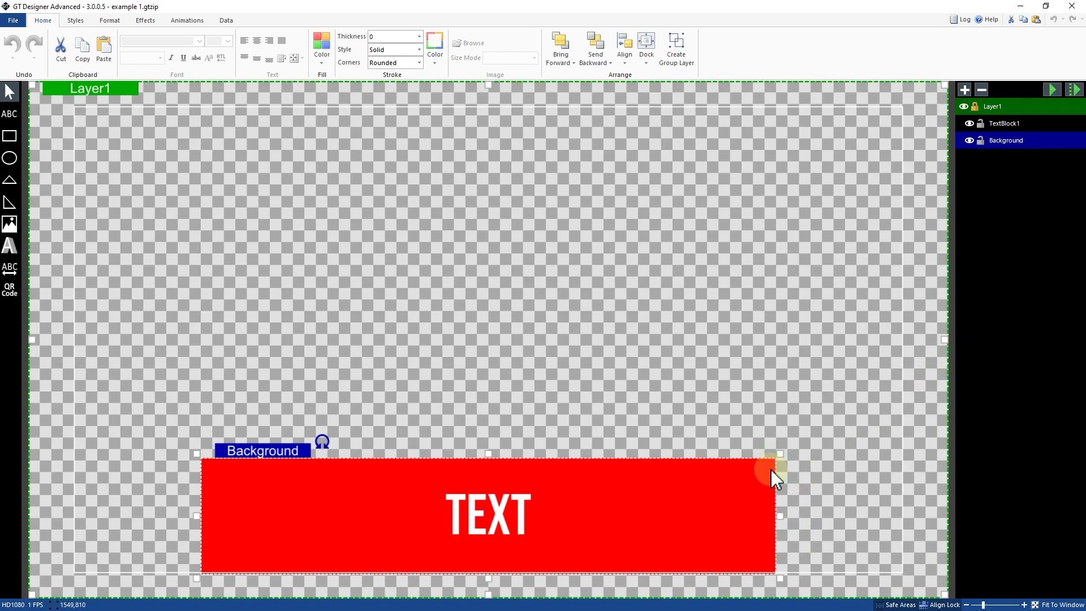
Show the Background rectangle's Fill Color options and drag the Alpha slider to adjust opacity
{"action": "left_click", "coordinate": [321, 55]}
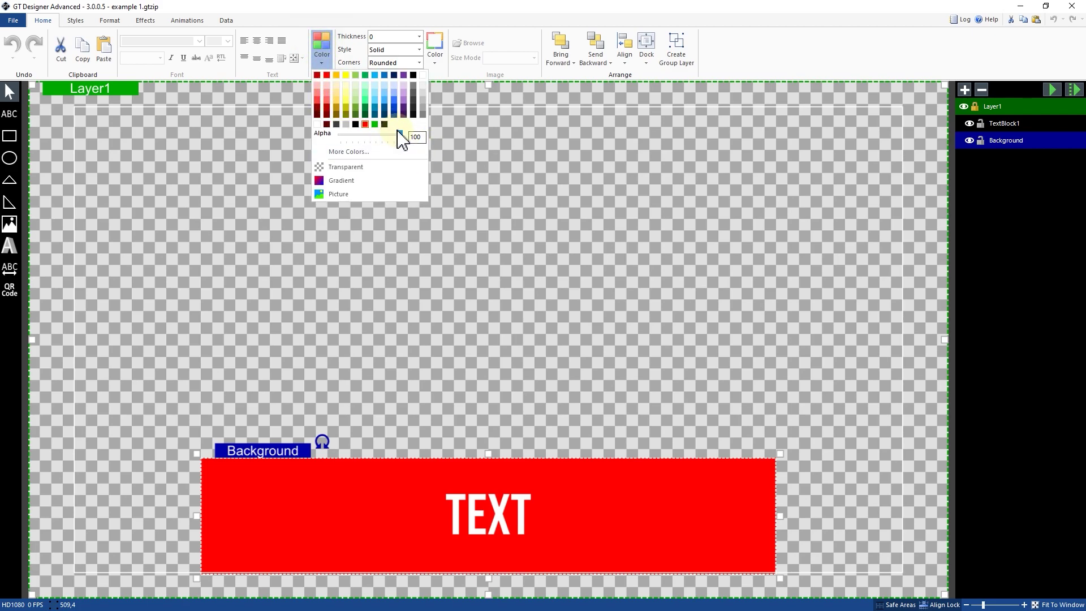
{"action": "mouse_move", "coordinate": [400, 137]}
{"action": "left_mouse_down"}
{"action": "mouse_move", "coordinate": [378, 137]}
{"action": "mouse_move", "coordinate": [412, 139]}
{"action": "left_mouse_up"}
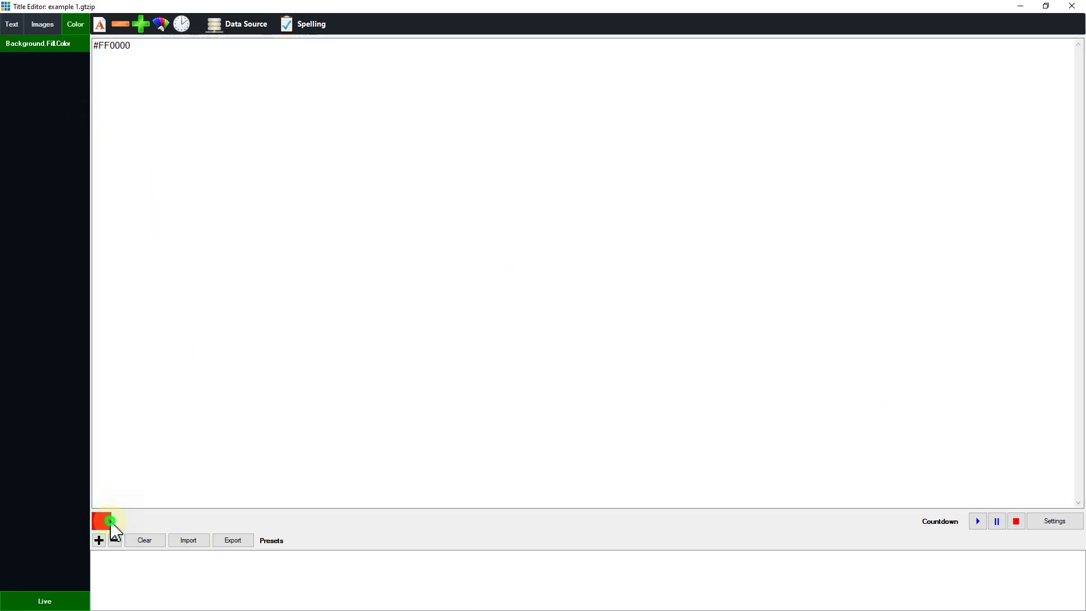
Bring up the Color dialog for the #FF0000 background fill via the Color tab swatch
{"action": "left_click", "coordinate": [110, 521]}
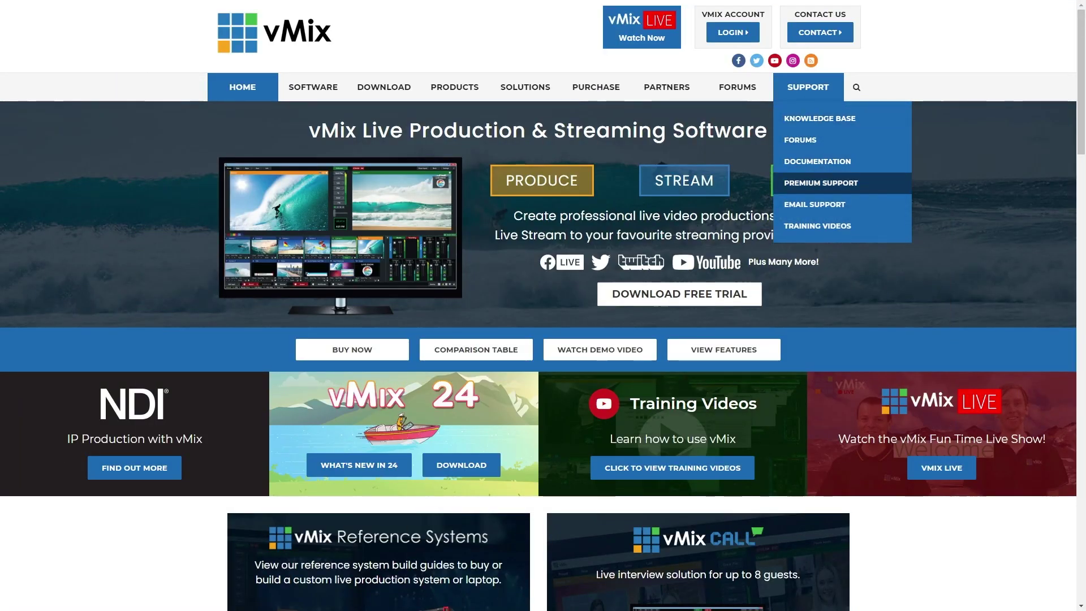
On the Contact Us page, enter your full name in the support form, then select the Subject field
{"action": "left_click", "coordinate": [821, 206]}
{"action": "left_click", "coordinate": [373, 492]}
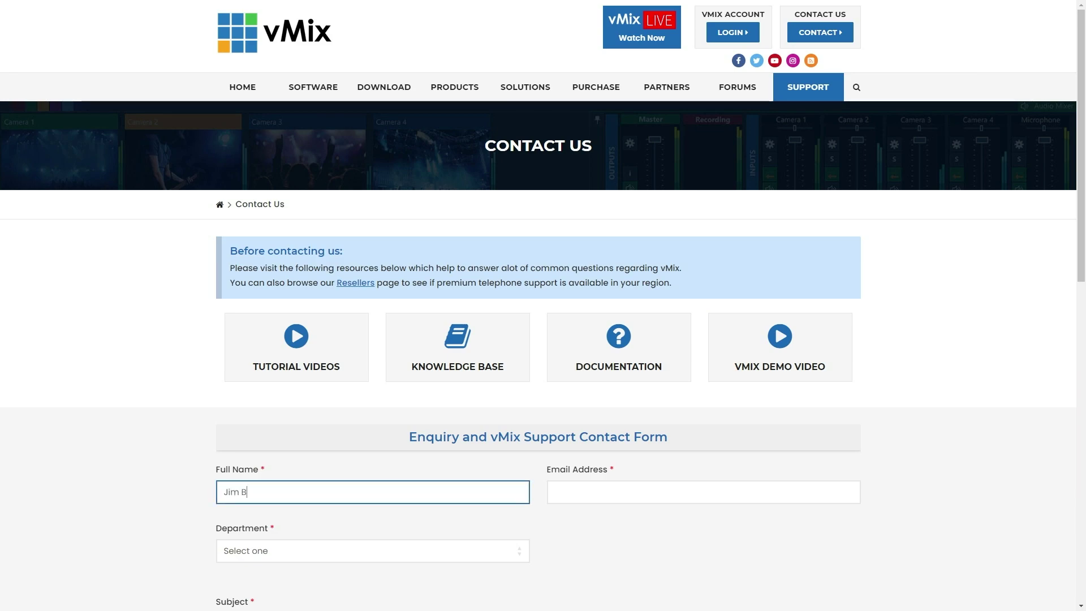
{"action": "scroll", "coordinate": [543, 305], "scroll_direction": "down", "scroll_amount": 4}
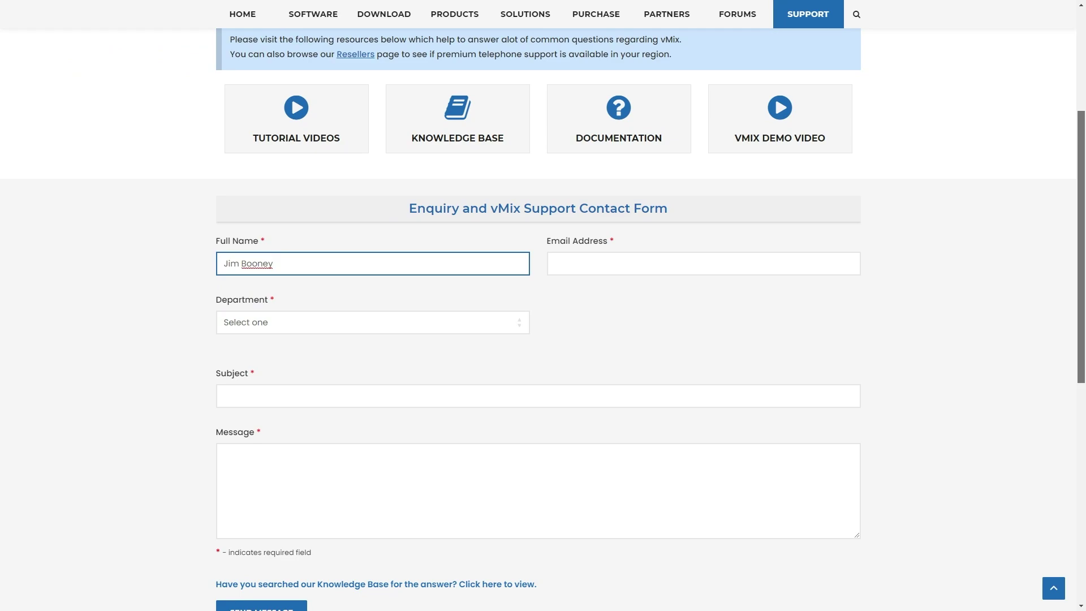
{"action": "left_click", "coordinate": [224, 396]}
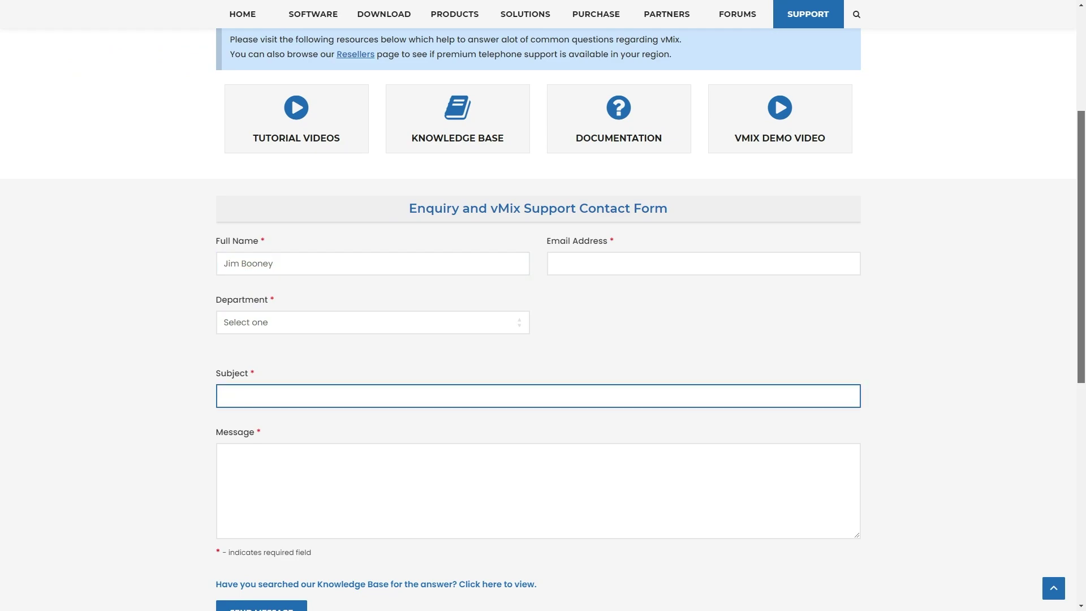